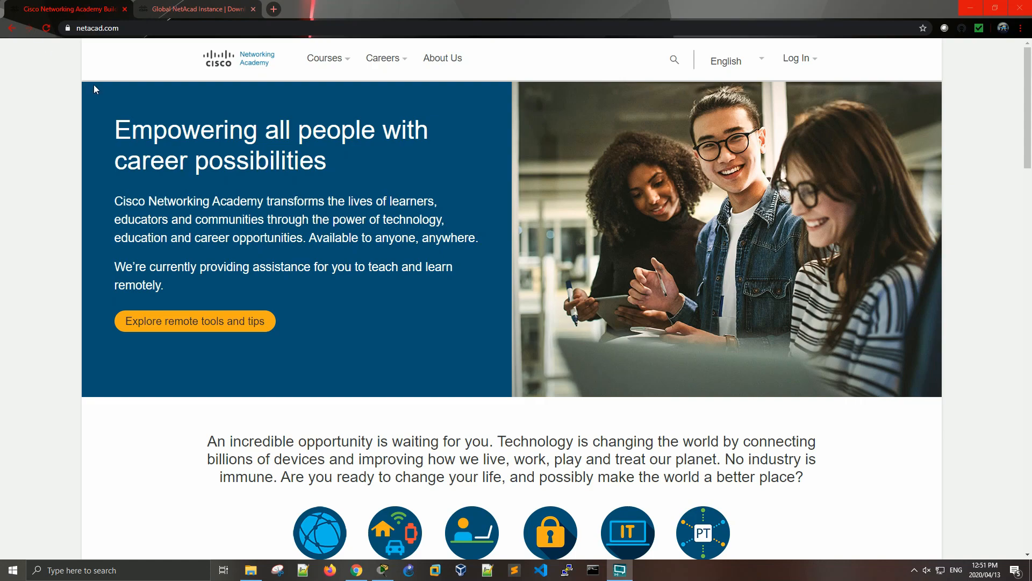
# - Examine the login options on the netacad.com home page
pyautogui.click(50, 89)
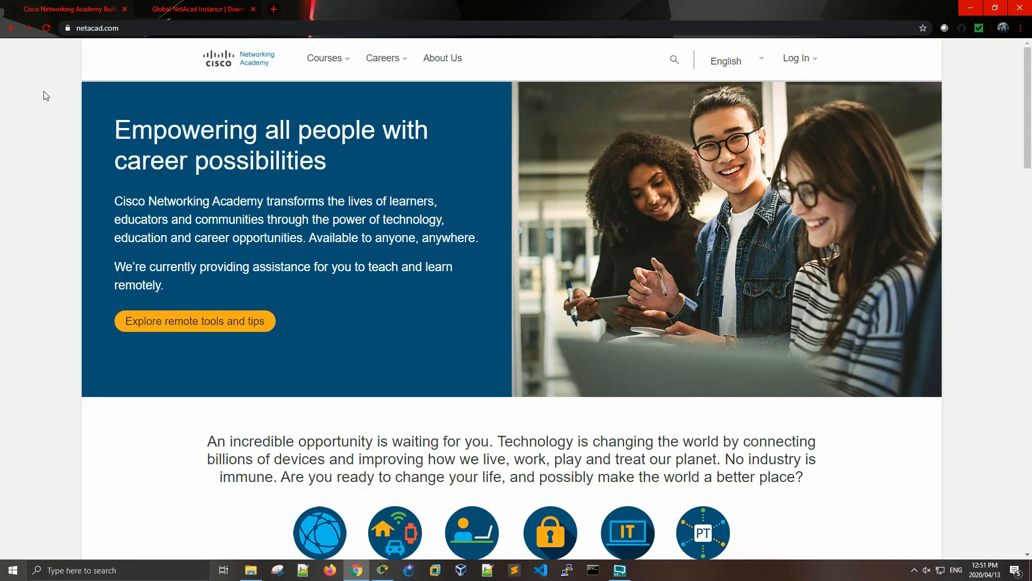
pyautogui.click(144, 25)
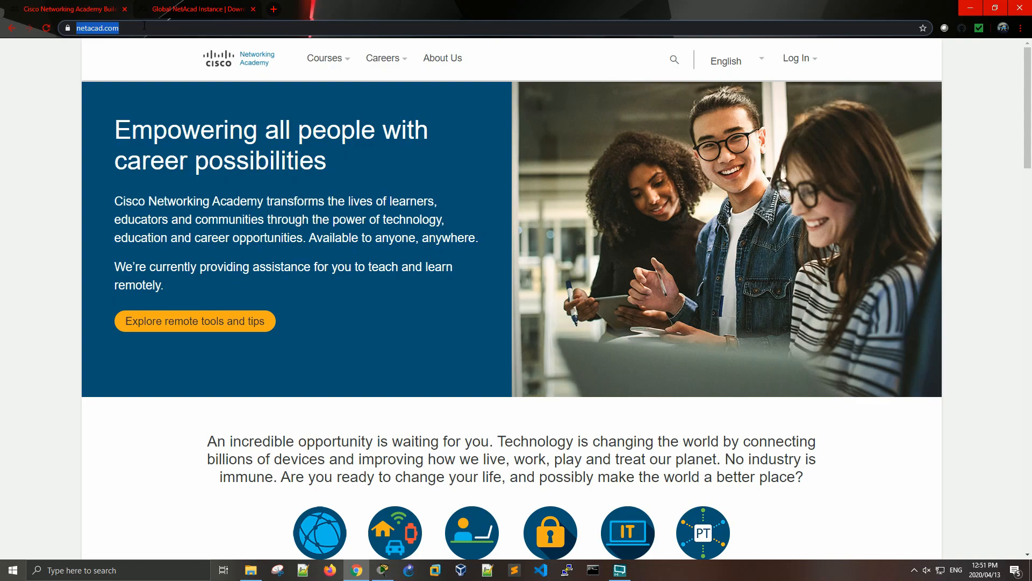
pyautogui.click(813, 60)
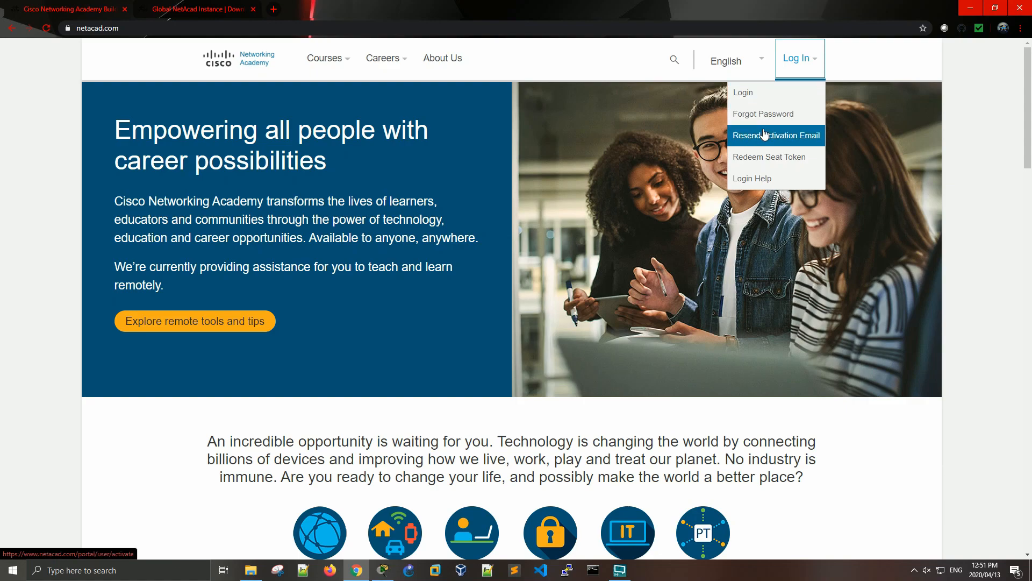
pyautogui.click(994, 144)
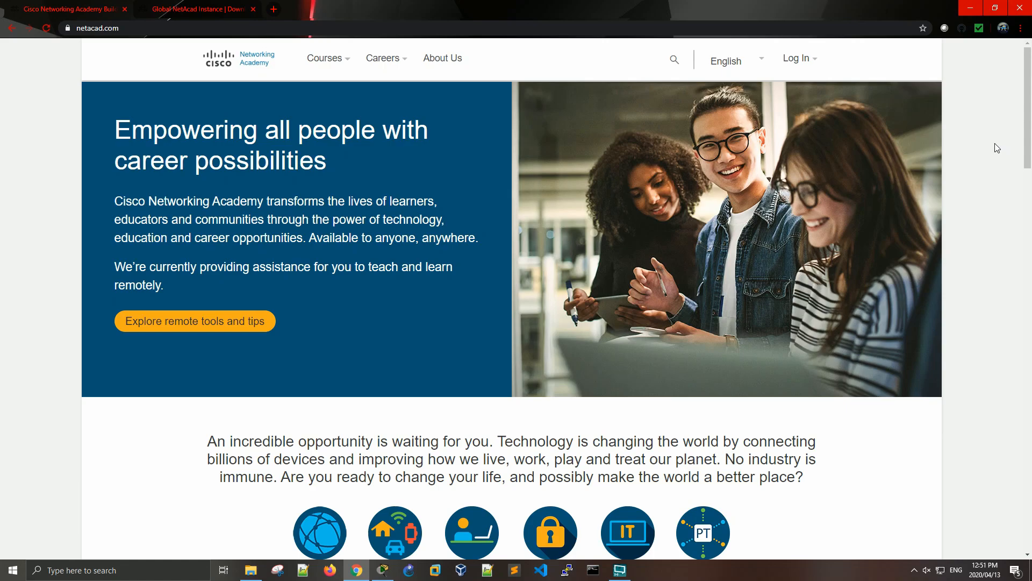
# - Open the Download Packet Tracer page from the NetAcad resources and review the desktop and mobile downloads
pyautogui.click(186, 11)
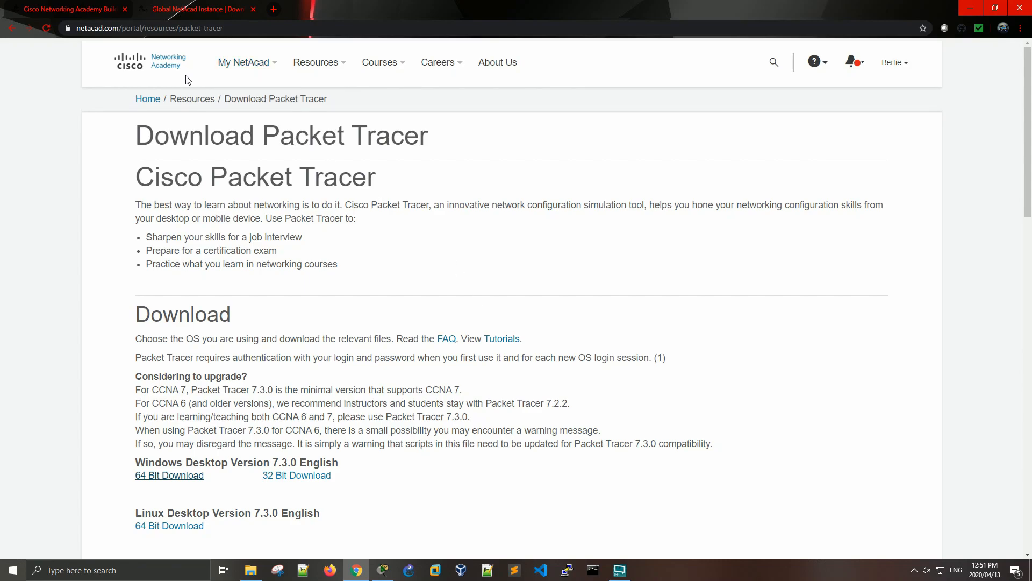
pyautogui.moveTo(270, 64)
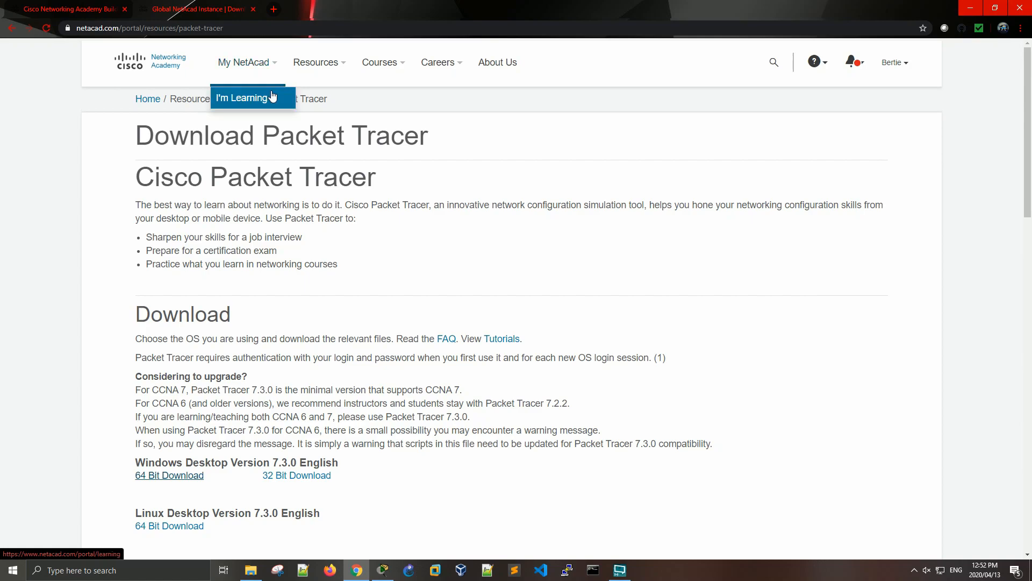
pyautogui.moveTo(338, 65)
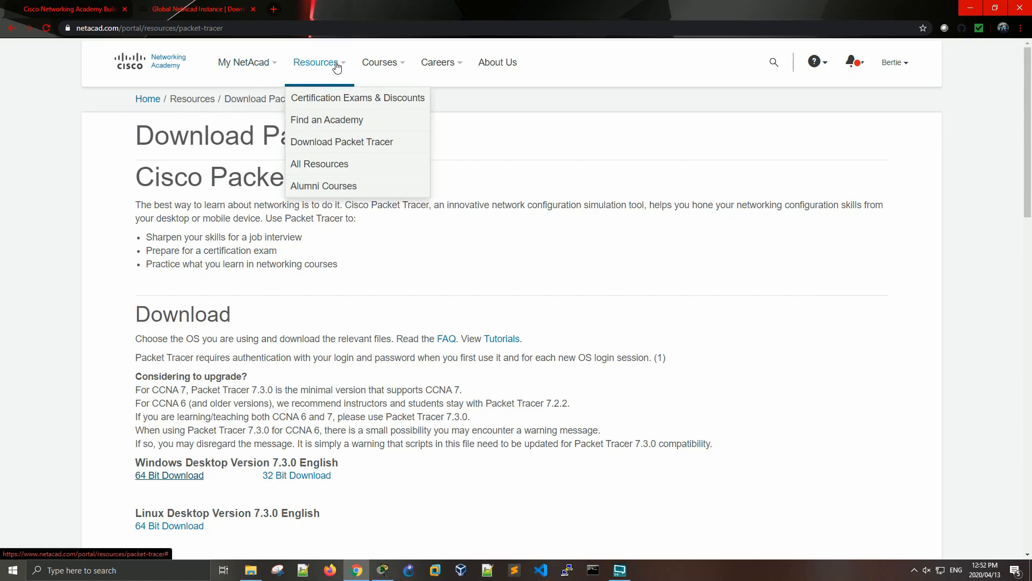
pyautogui.click(334, 153)
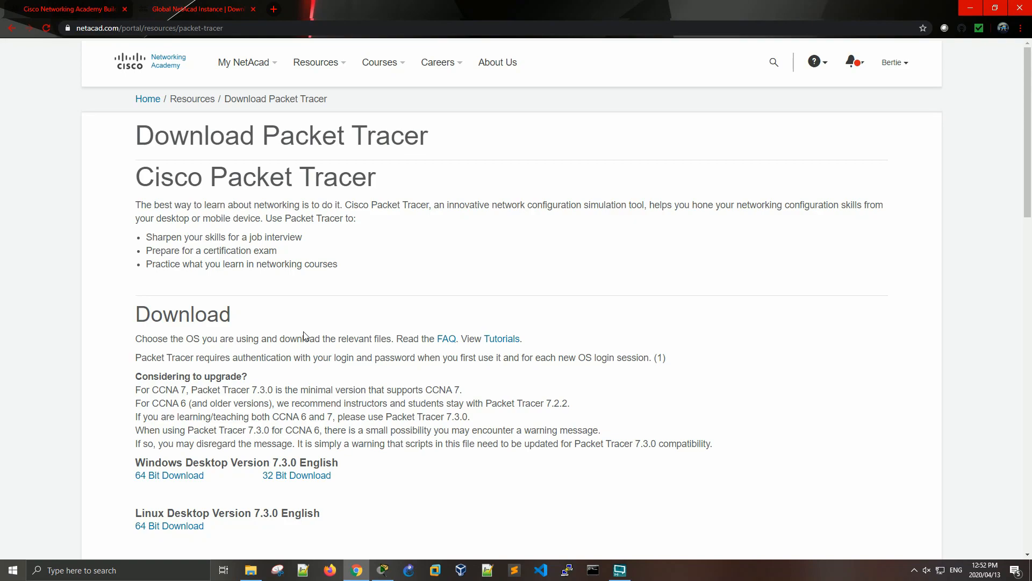
pyautogui.scroll(-4, 303, 331)
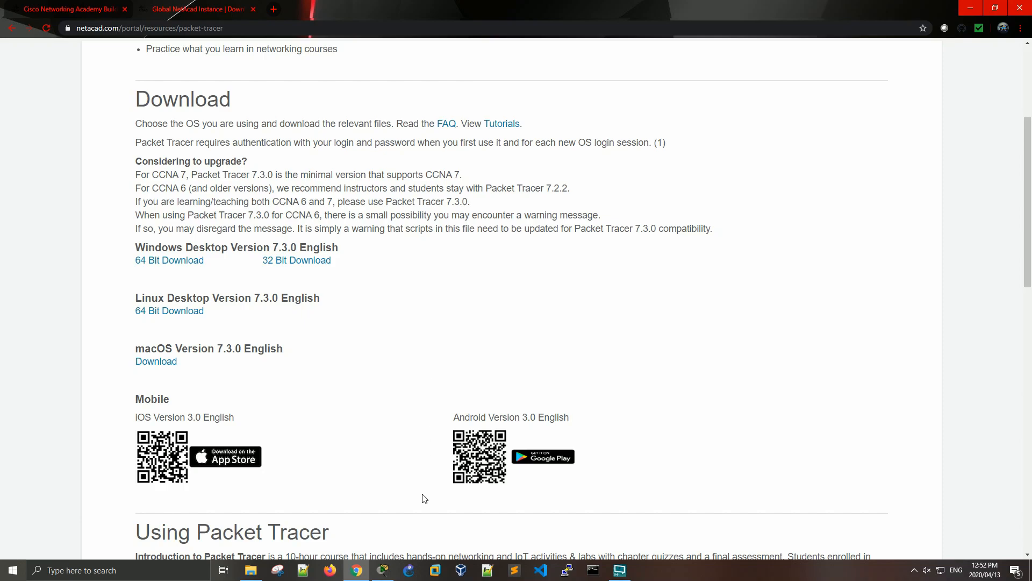
pyautogui.moveTo(389, 568)
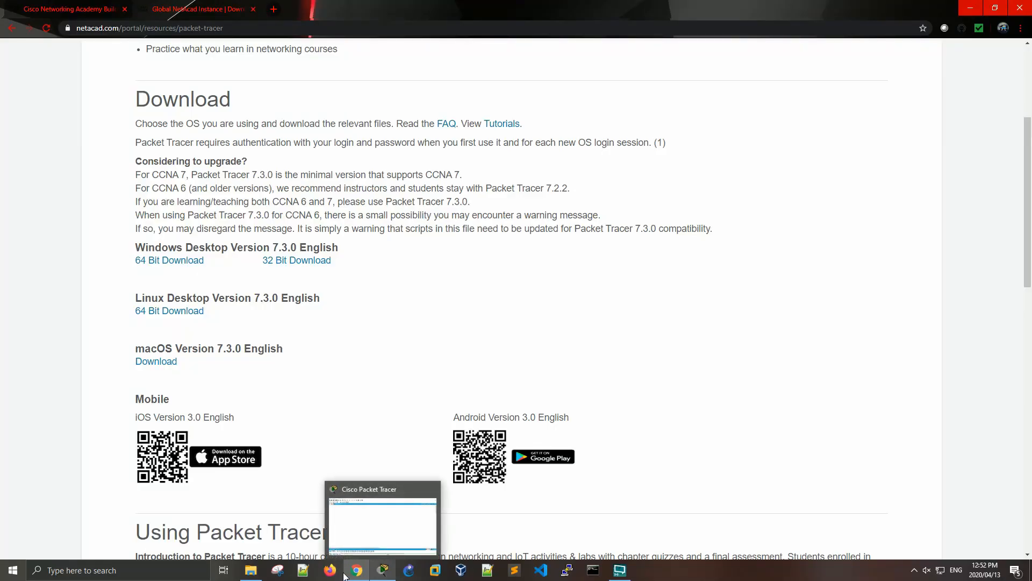
pyautogui.moveTo(261, 573)
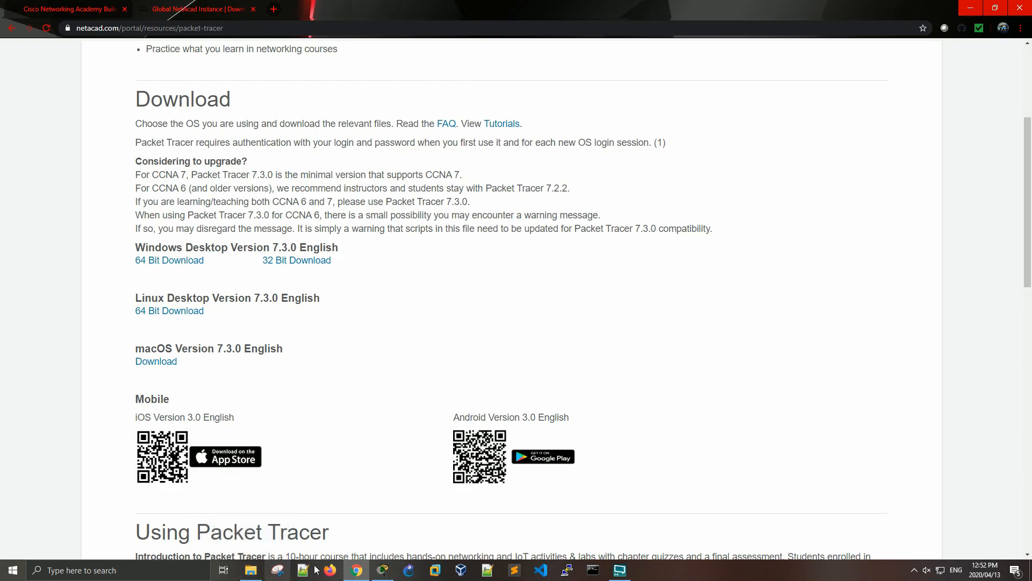
pyautogui.click(383, 571)
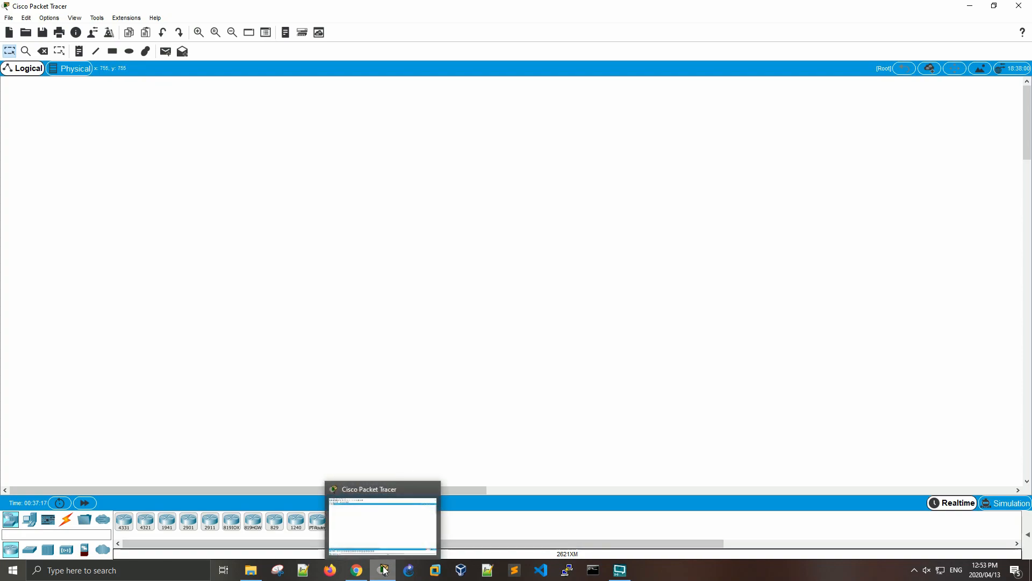
pyautogui.click(356, 570)
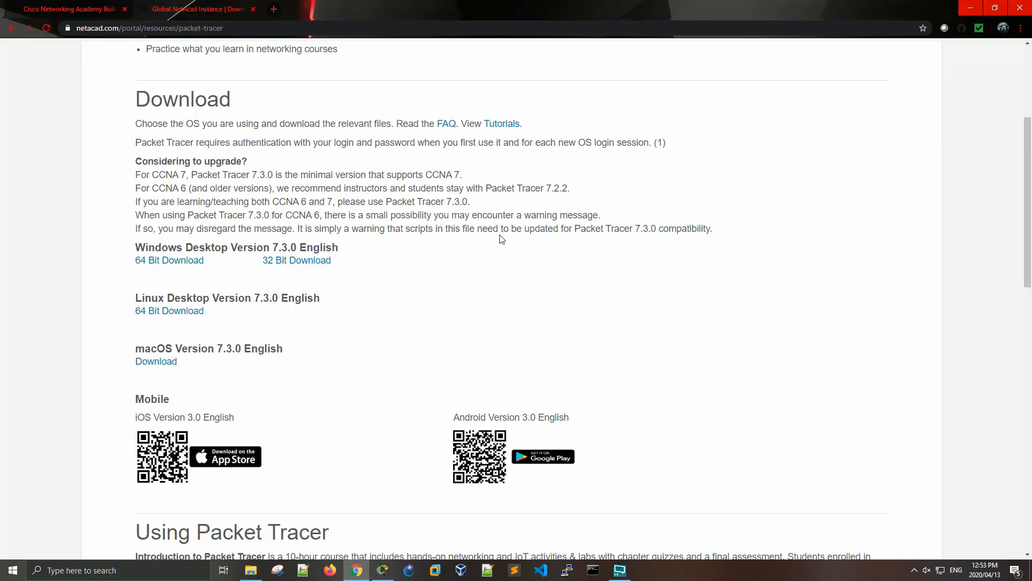
pyautogui.scroll(3, 401, 216)
pyautogui.click(86, 11)
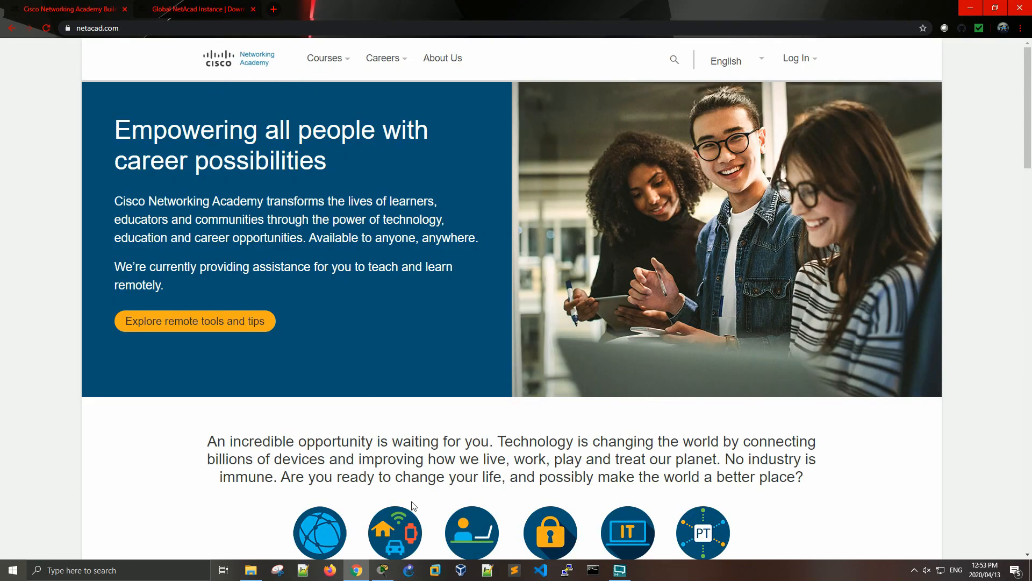
# - Switch to Cisco Packet Tracer and check its version in the About information
pyautogui.click(383, 570)
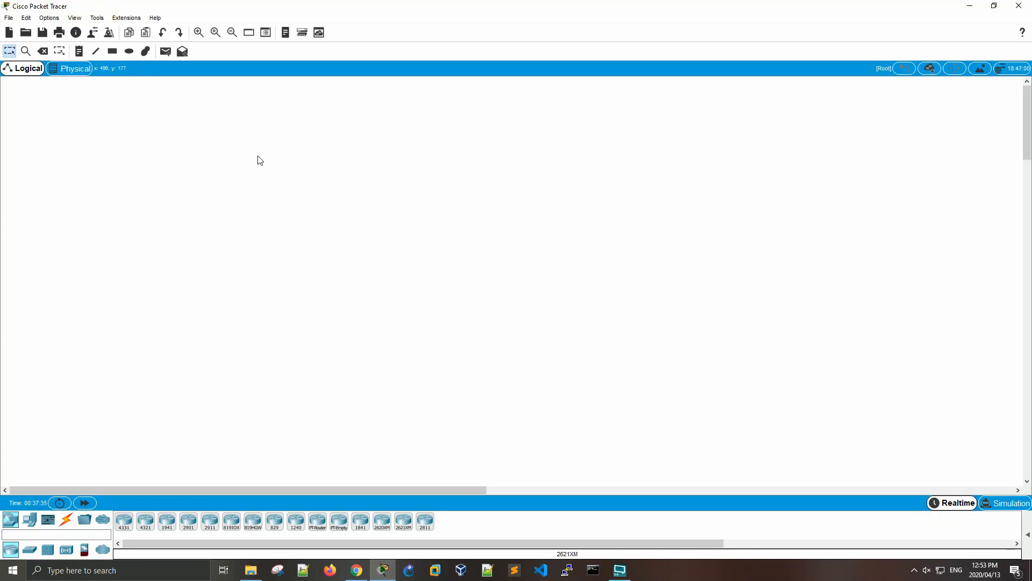
pyautogui.click(157, 18)
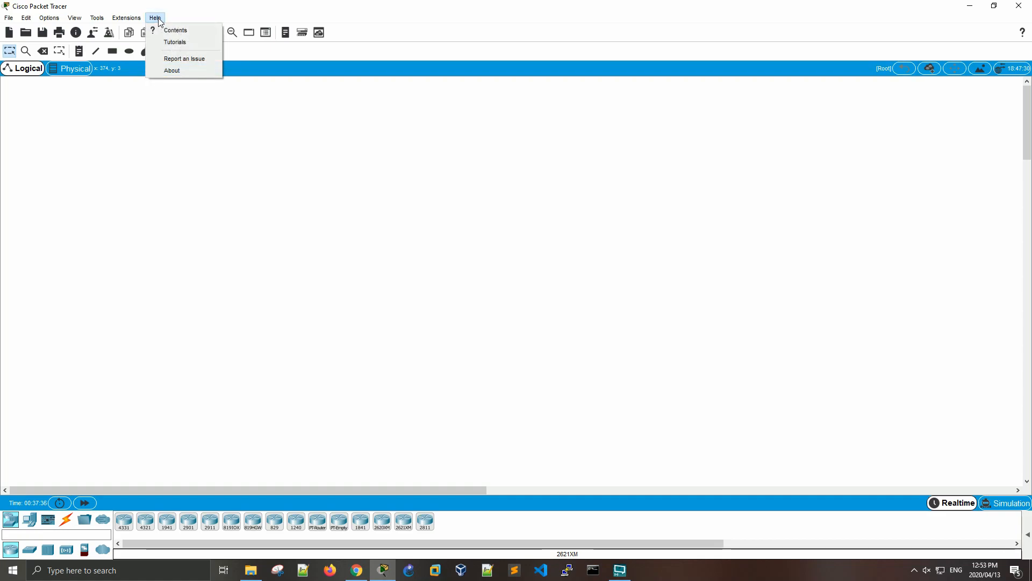
pyautogui.click(161, 68)
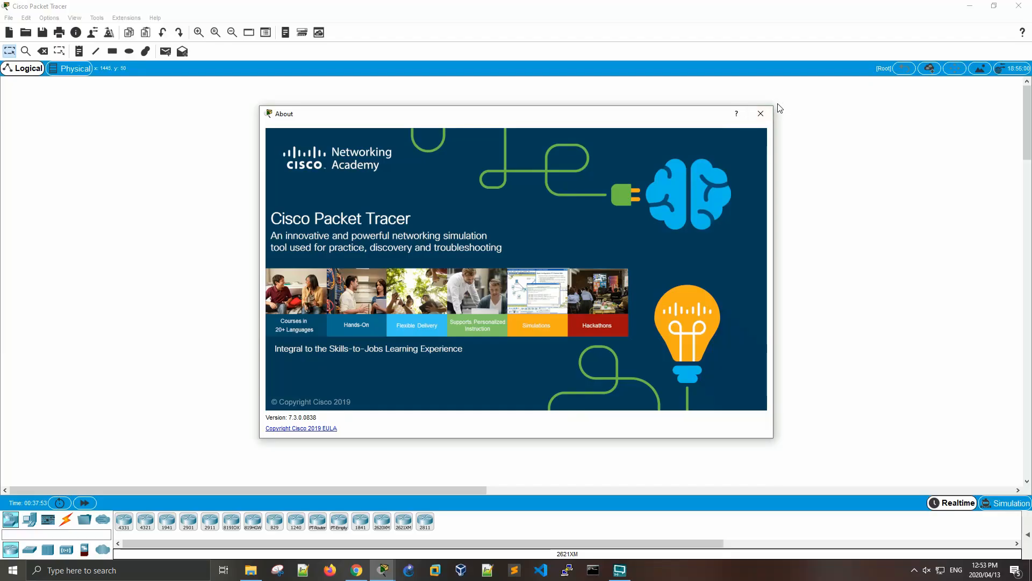
pyautogui.click(761, 113)
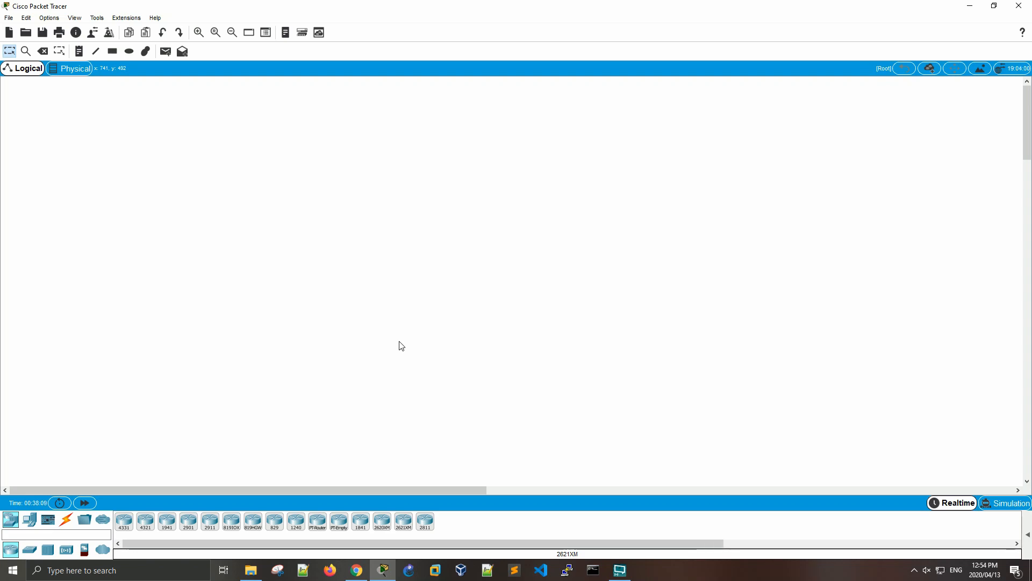
# - Browse the end devices, components and connections categories of the device palette
pyautogui.click(33, 520)
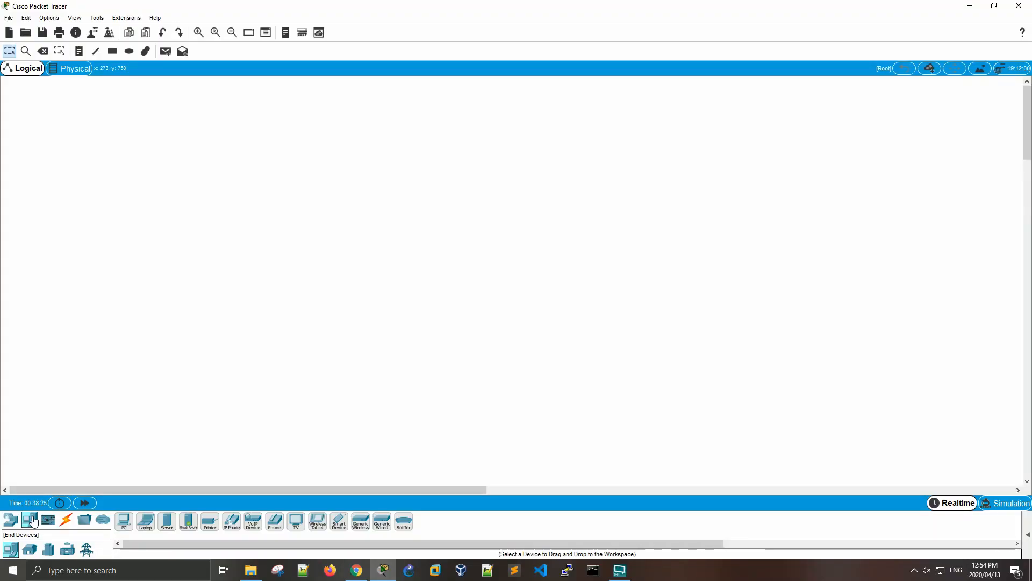
pyautogui.click(51, 521)
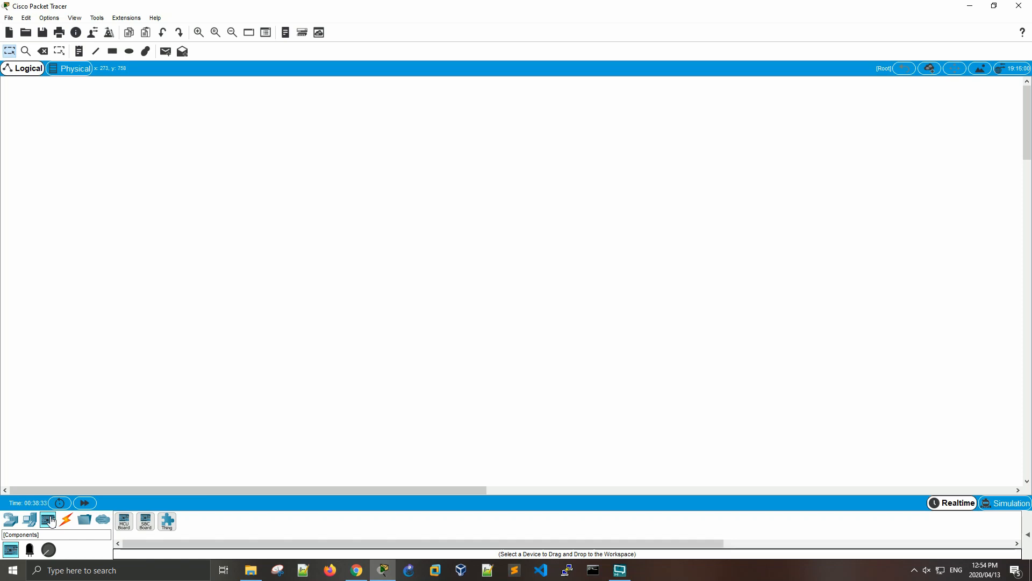
pyautogui.click(67, 520)
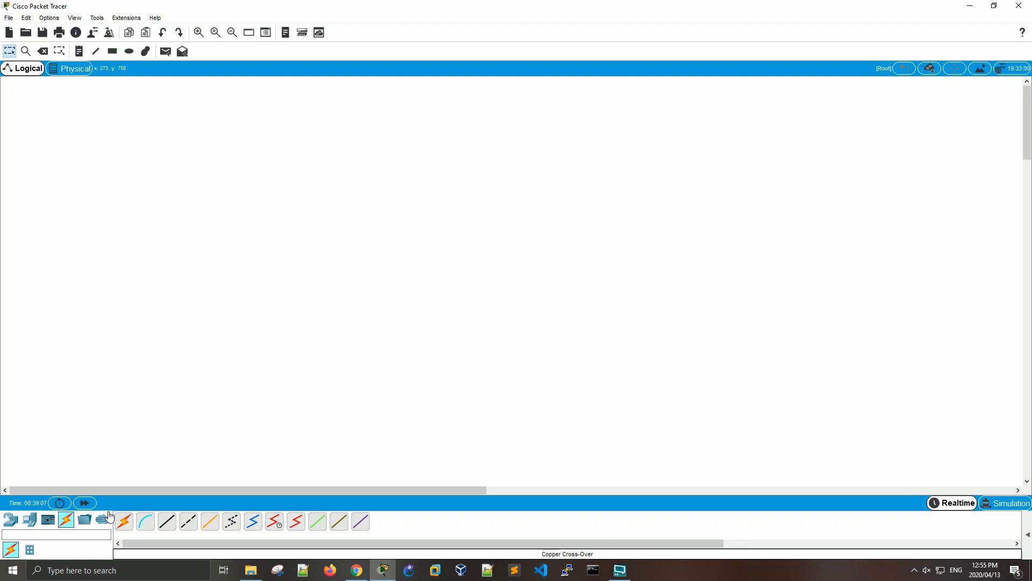
# - Place two 2911 routers in the logical workspace and space them well apart, side by side
pyautogui.click(10, 524)
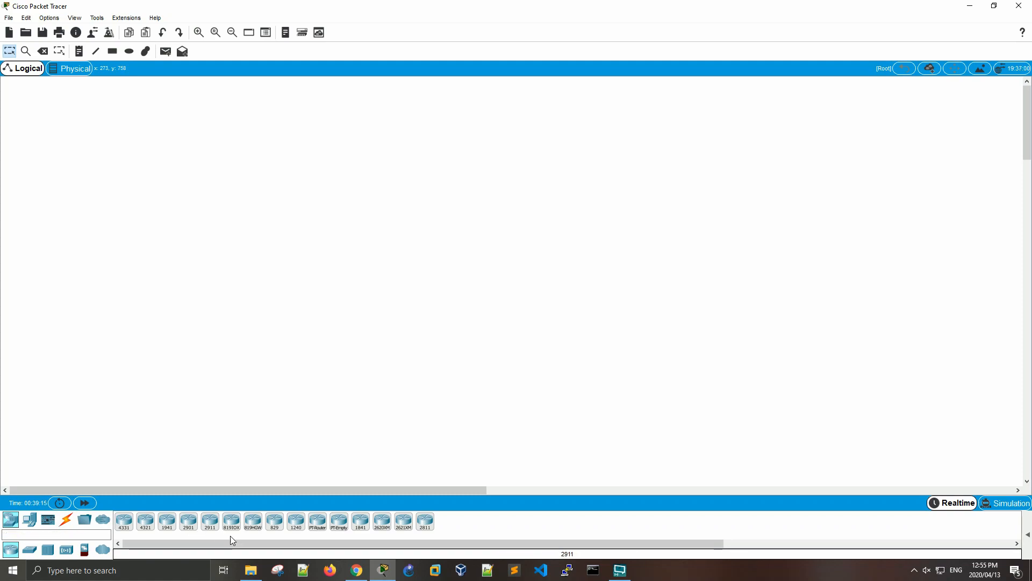
pyautogui.click(208, 528)
pyautogui.click(307, 294)
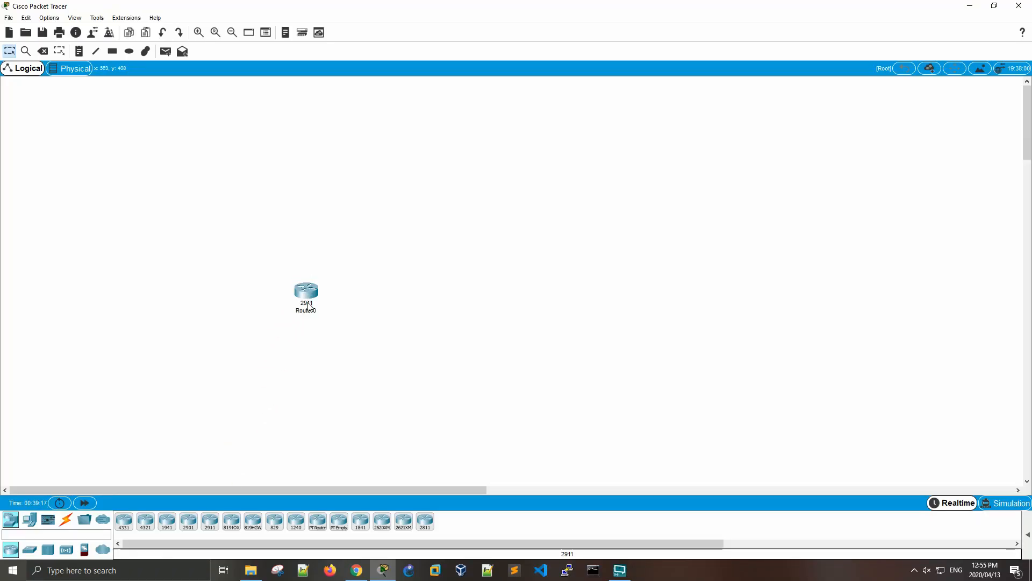
pyautogui.click(210, 521)
pyautogui.click(441, 305)
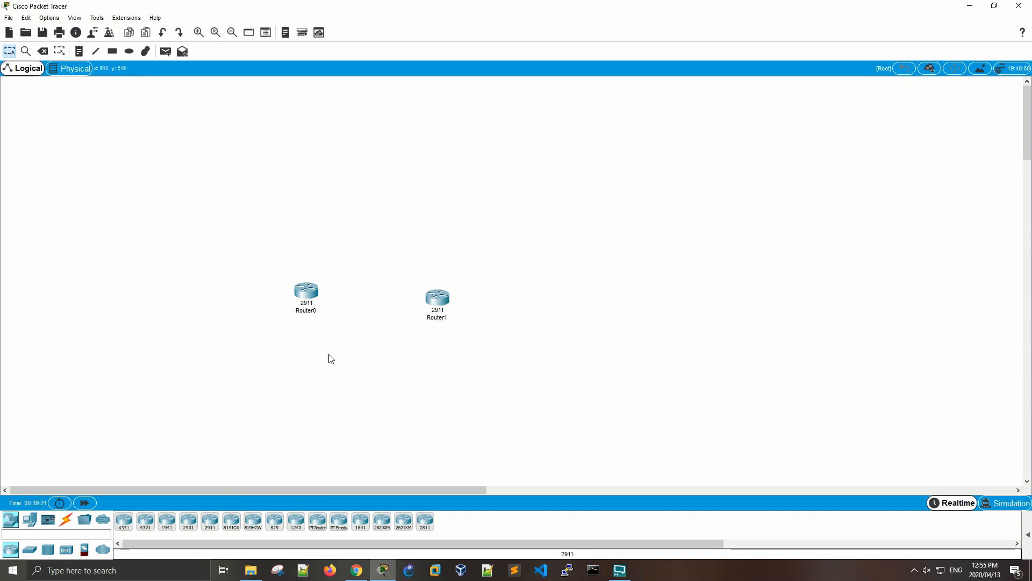
pyautogui.moveTo(444, 305); pyautogui.dragTo(603, 292)
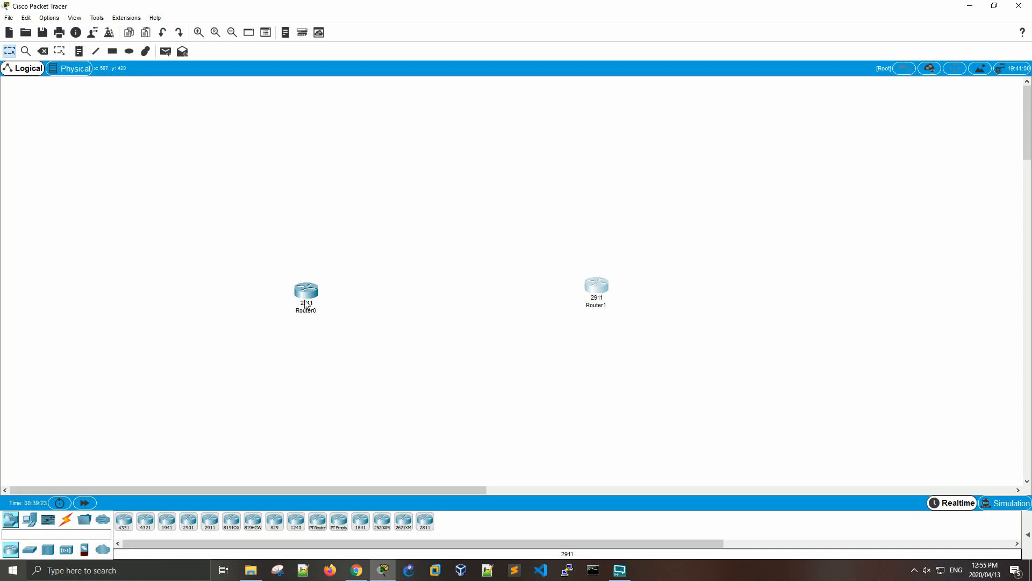
pyautogui.moveTo(331, 285); pyautogui.dragTo(327, 291)
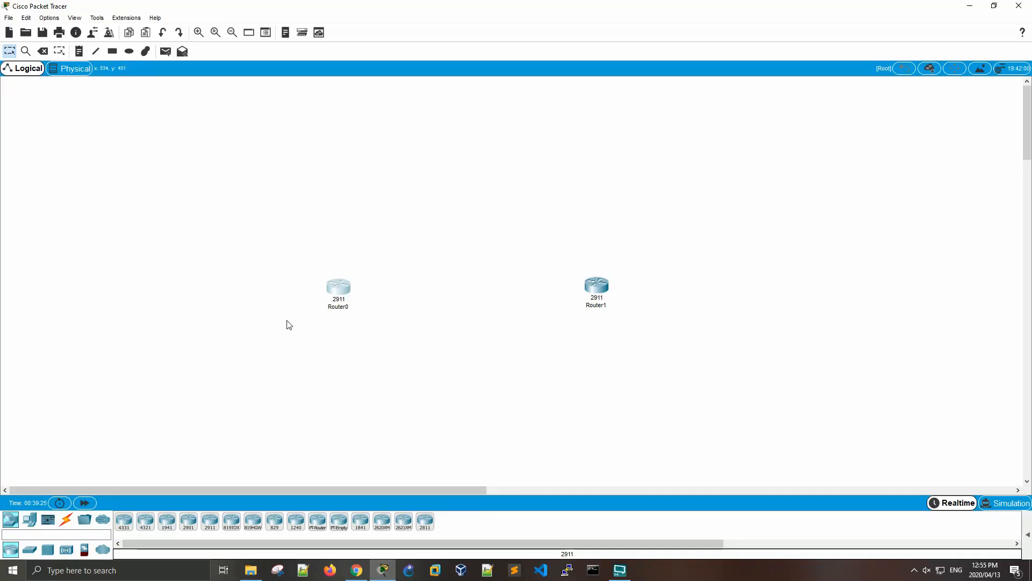
# - Connect Router0 to Router1 with the automatically chosen connection type
pyautogui.click(66, 517)
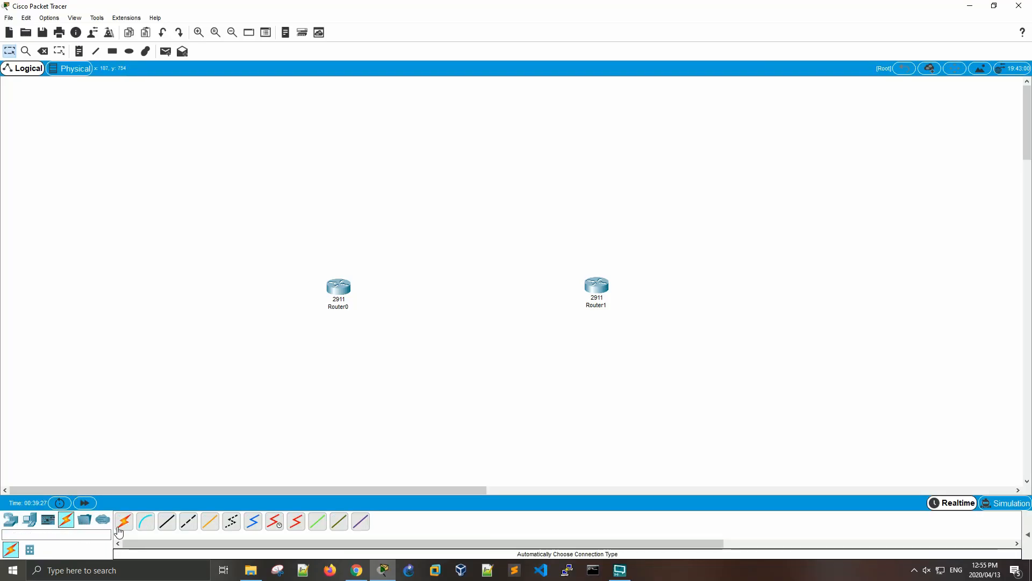
pyautogui.click(120, 524)
pyautogui.click(341, 295)
pyautogui.click(594, 285)
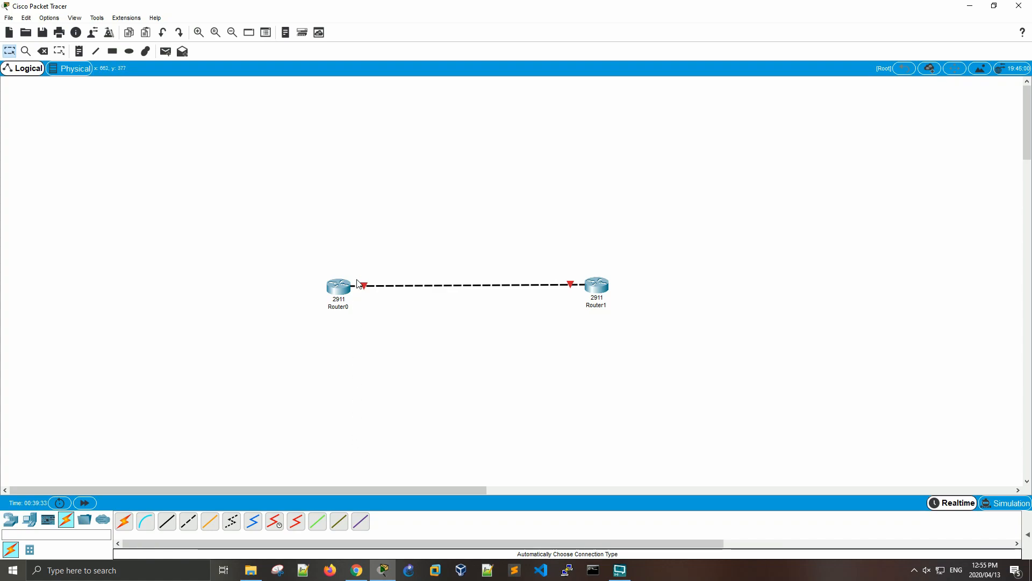
# - Open Router0's physical device view and widen its window to show the whole chassis
pyautogui.moveTo(365, 291)
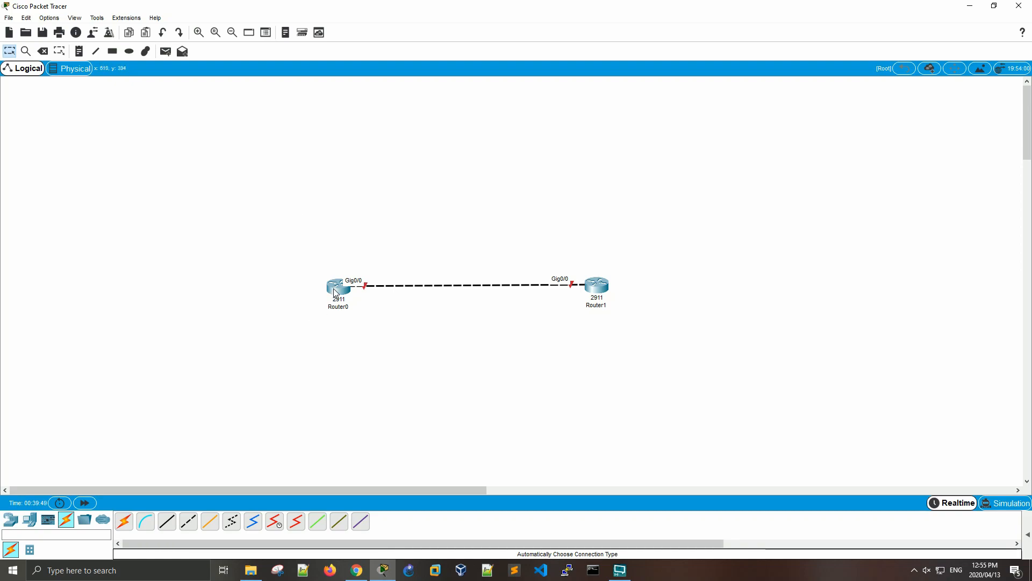
pyautogui.moveTo(334, 292)
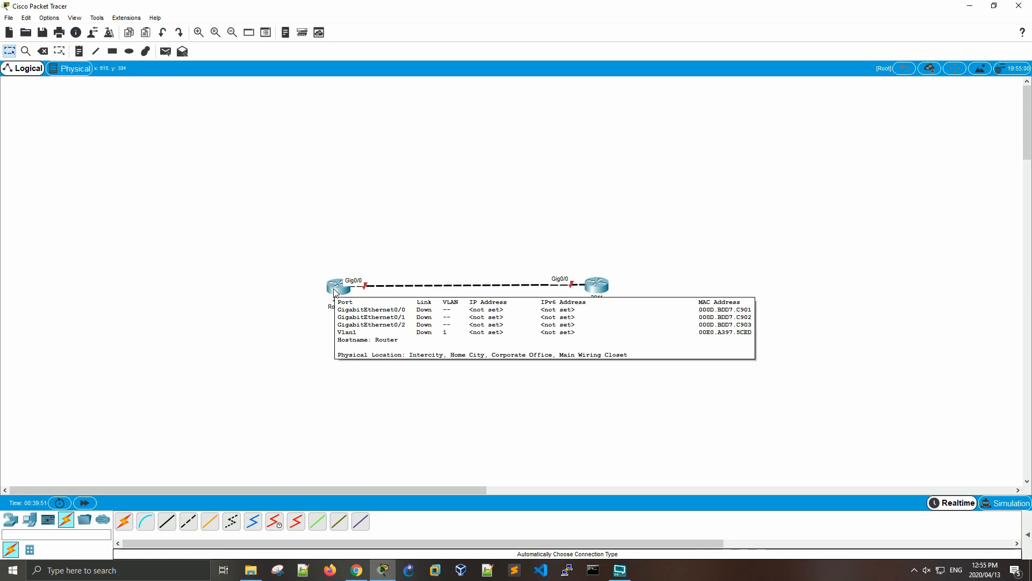
pyautogui.click(334, 292)
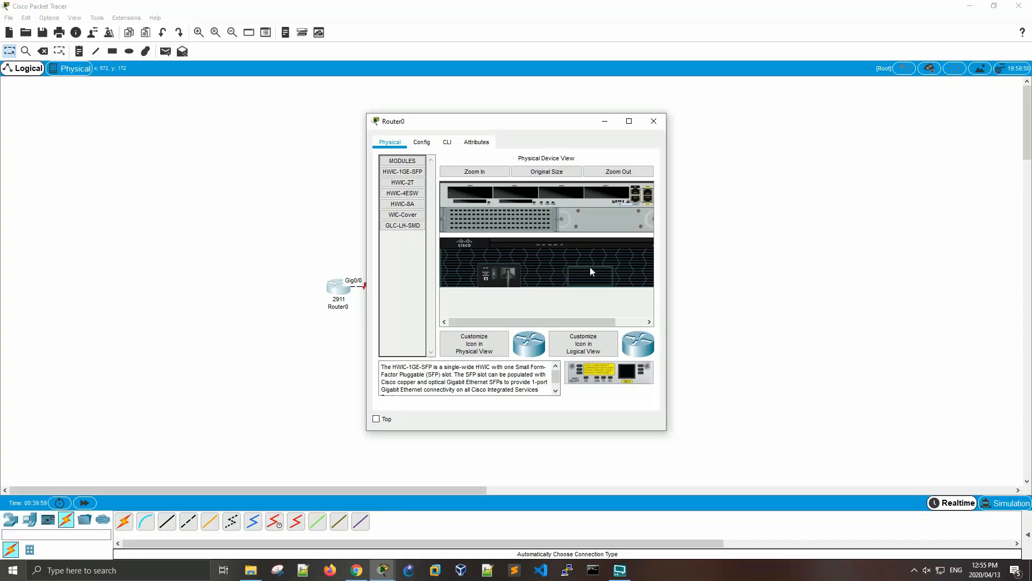
pyautogui.moveTo(666, 278); pyautogui.dragTo(707, 267)
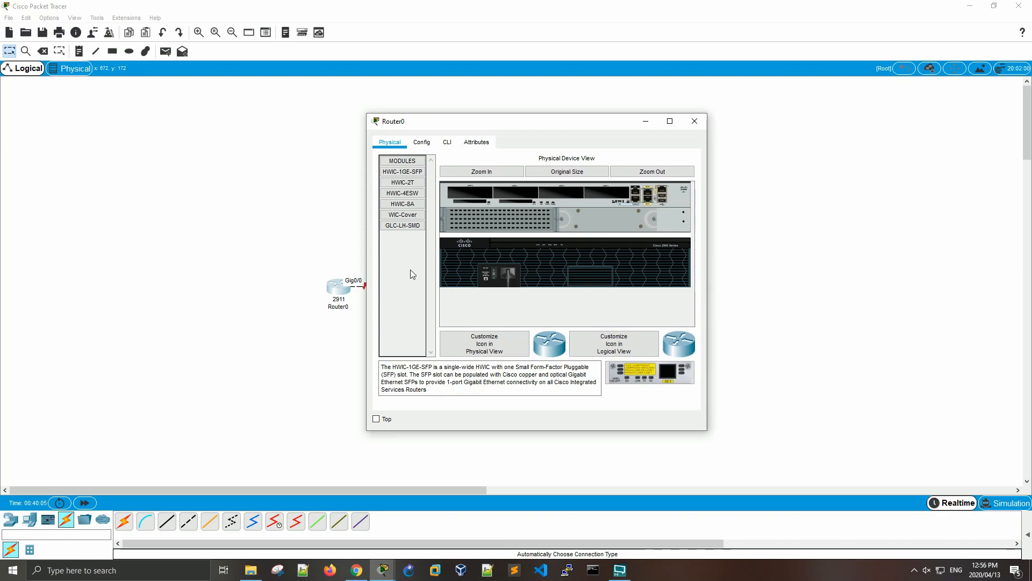
# - Try to install the HWIC-2T serial module in Router0's first expansion slot
pyautogui.click(412, 184)
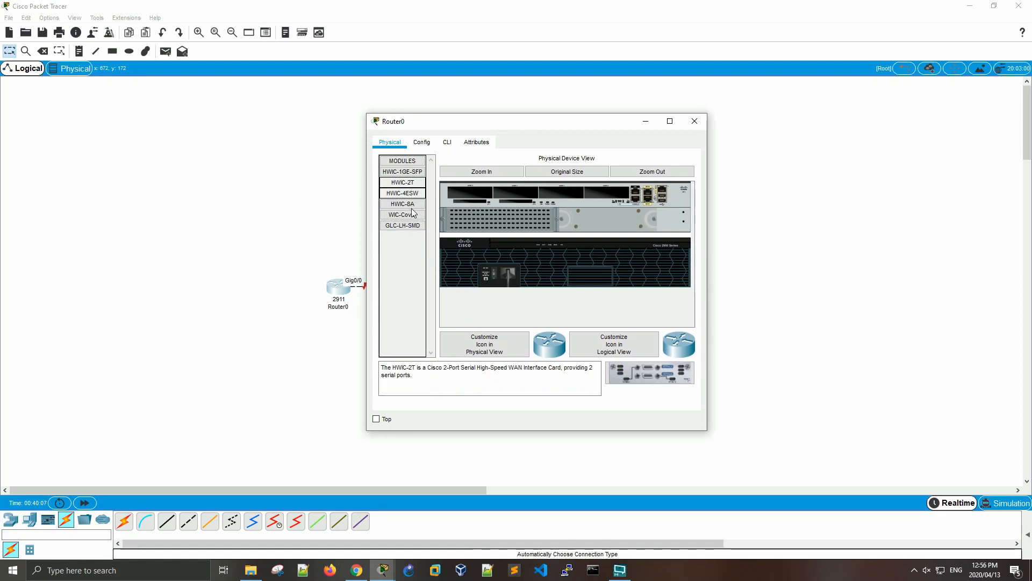
pyautogui.click(390, 183)
pyautogui.moveTo(467, 192); pyautogui.dragTo(467, 192)
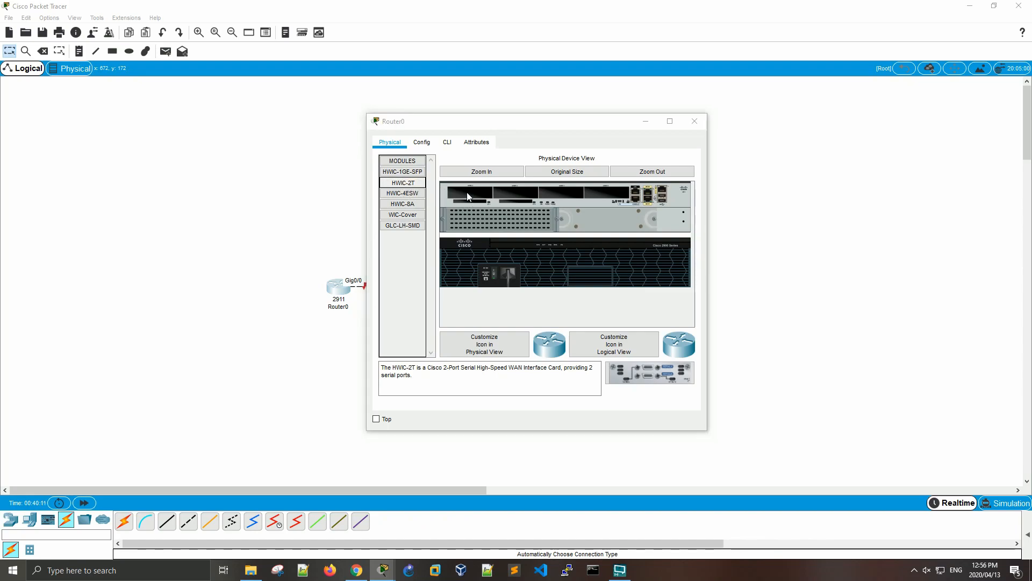
pyautogui.click(563, 293)
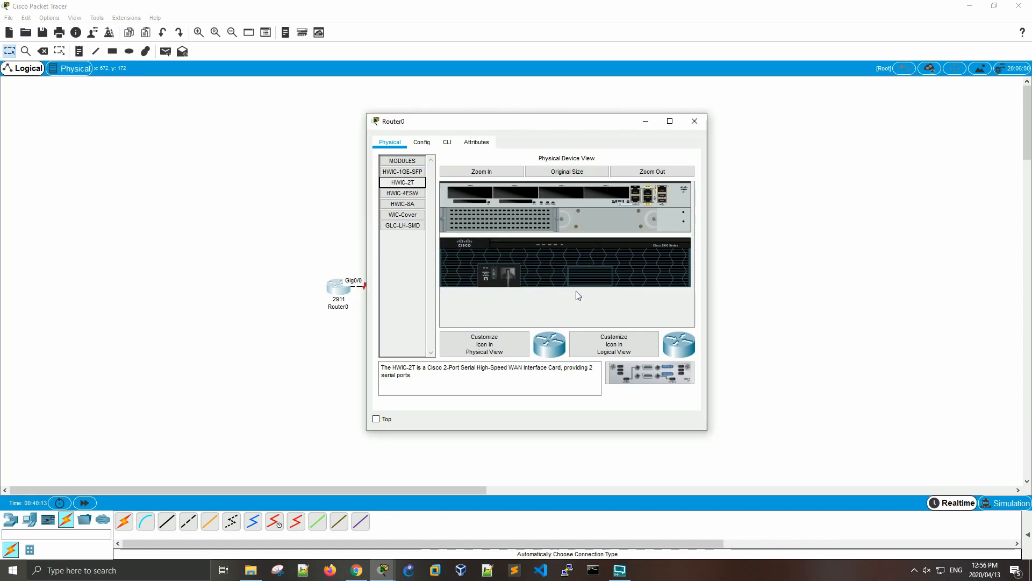
# - Power off Router0, install the HWIC-2T module in the chassis's leftmost expansion slot, and power the router back on
pyautogui.click(493, 275)
pyautogui.moveTo(417, 187); pyautogui.dragTo(467, 192)
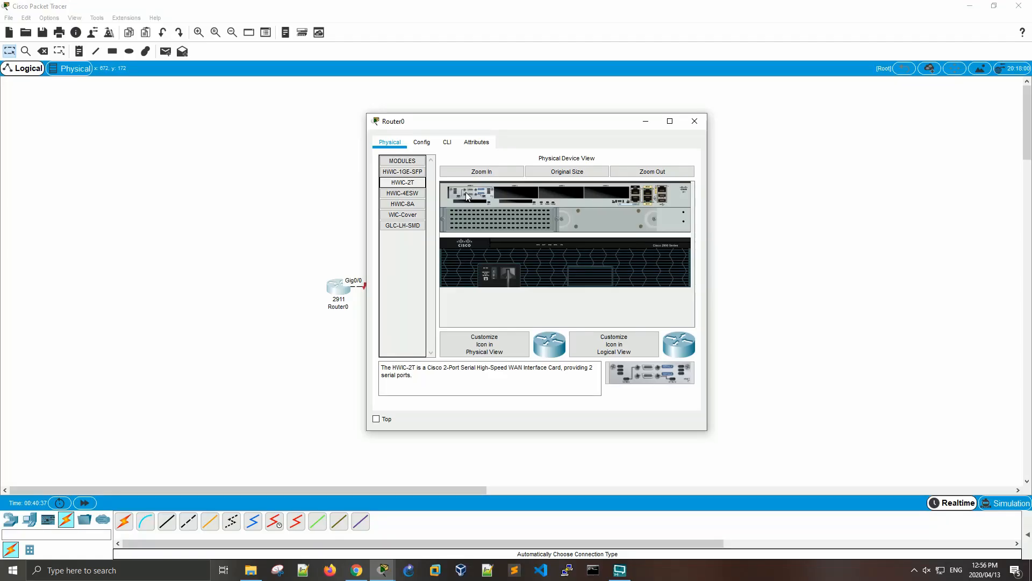
pyautogui.click(495, 275)
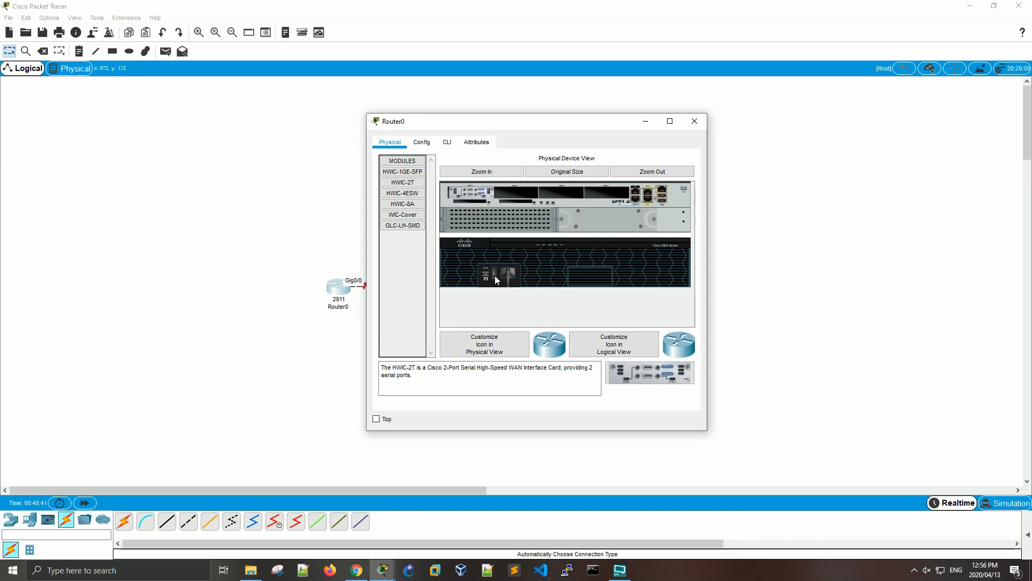
# - Open Router0's command line interface and enlarge its window to make the console output easier to read
pyautogui.click(448, 143)
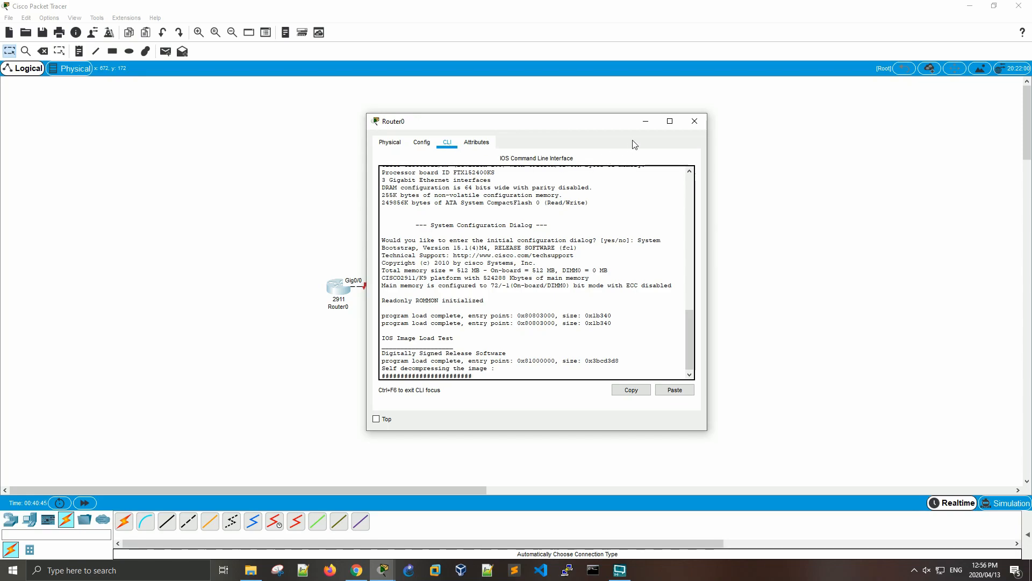
pyautogui.click(669, 122)
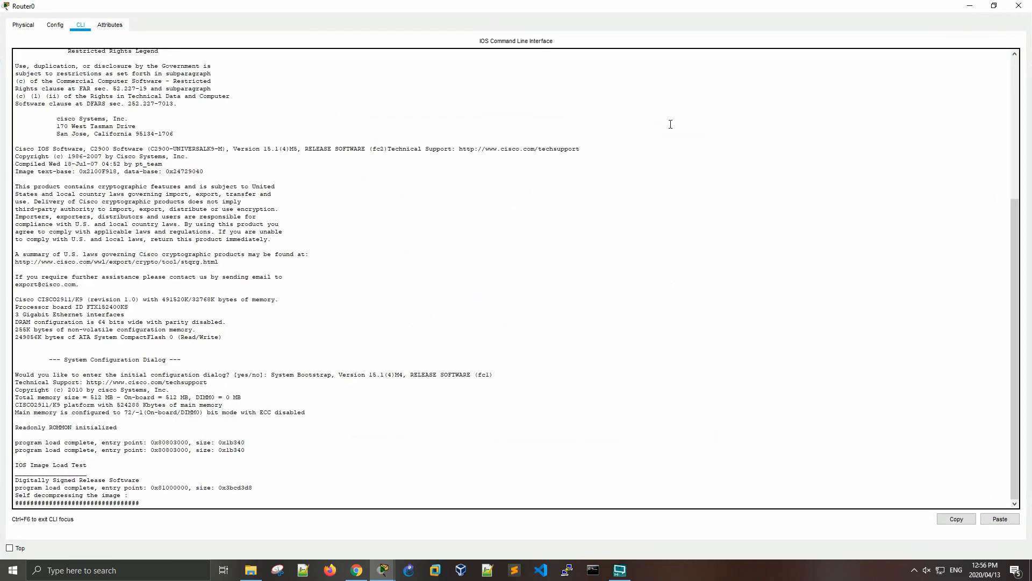
pyautogui.moveTo(528, 7); pyautogui.dragTo(402, 113)
pyautogui.moveTo(560, 422); pyautogui.dragTo(811, 501)
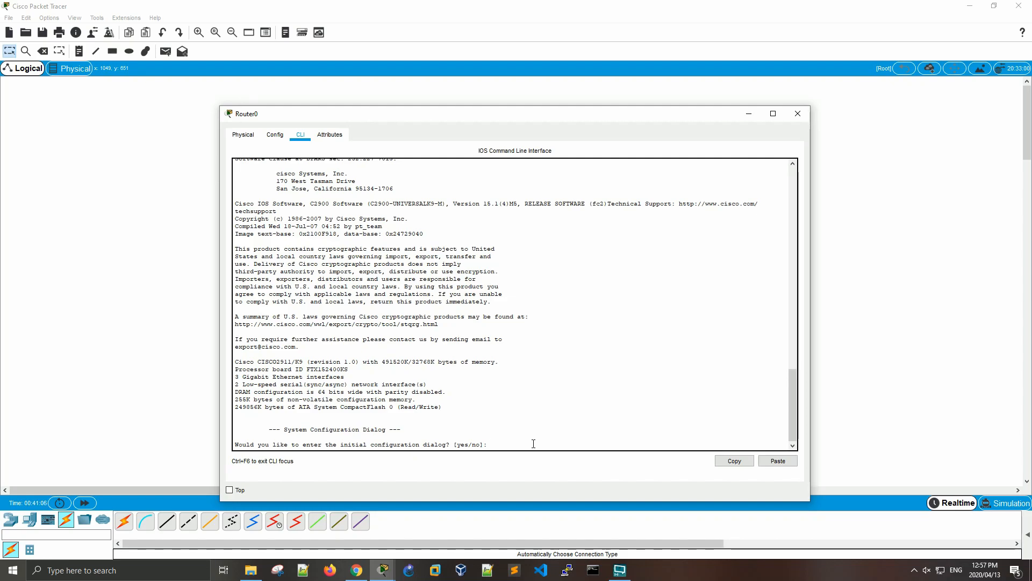
# - Answer no to Router0's initial configuration dialog and start the console session at the user prompt
pyautogui.write('no')
pyautogui.press('Return')
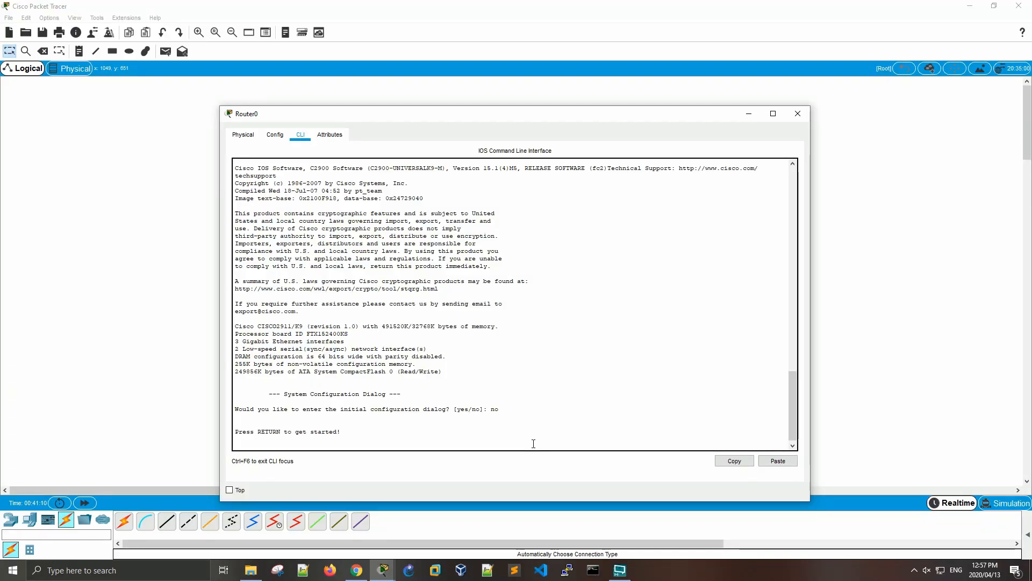
pyautogui.press('Return')
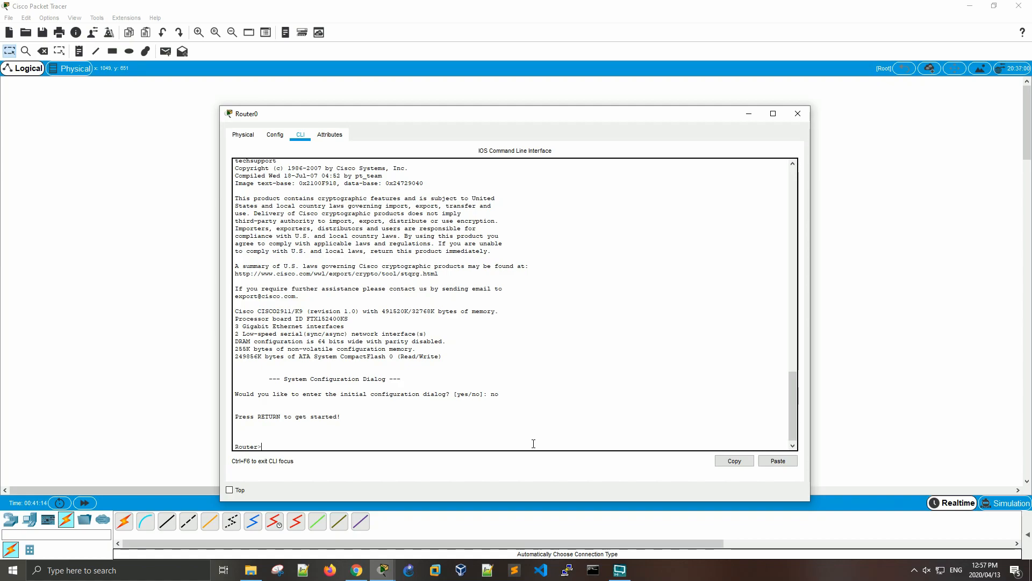
pyautogui.press('Return')
pyautogui.press('Return')
pyautogui.press('Return')
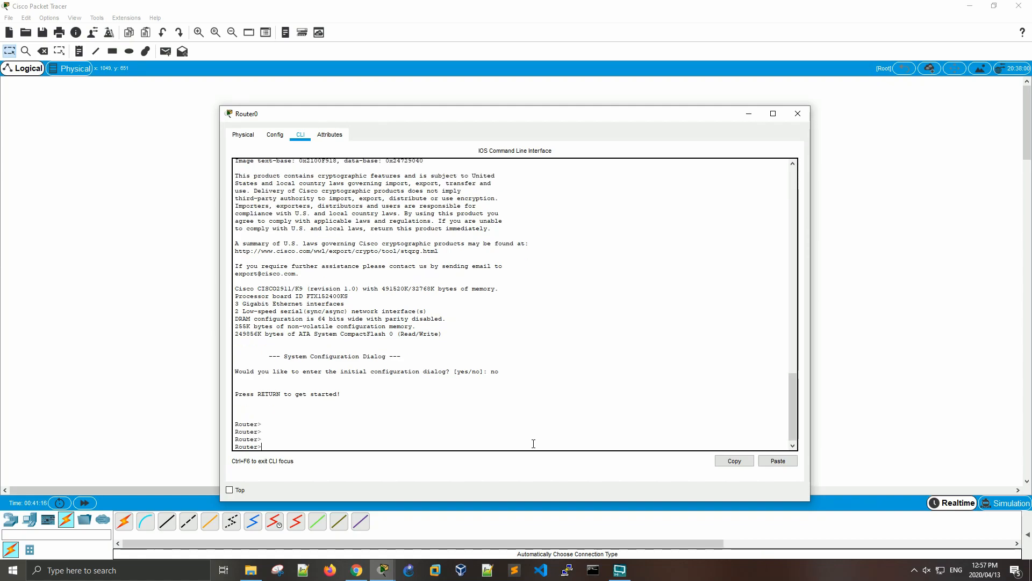
# - Enter privileged mode on Router0 with en and list its interfaces with show ip int bri
pyautogui.write('en')
pyautogui.press('Return')
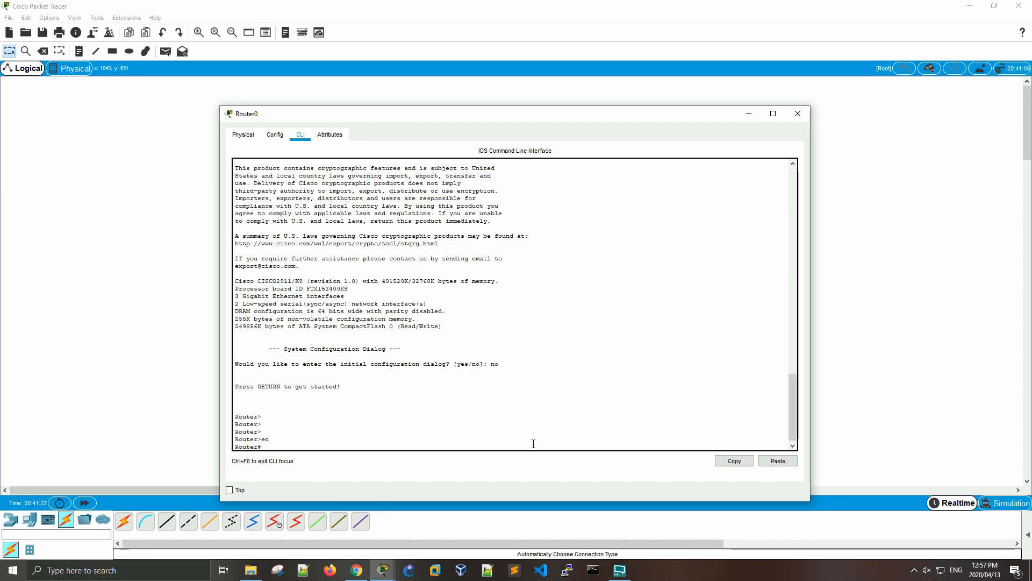
pyautogui.write('show ip int bri')
pyautogui.press('Return')
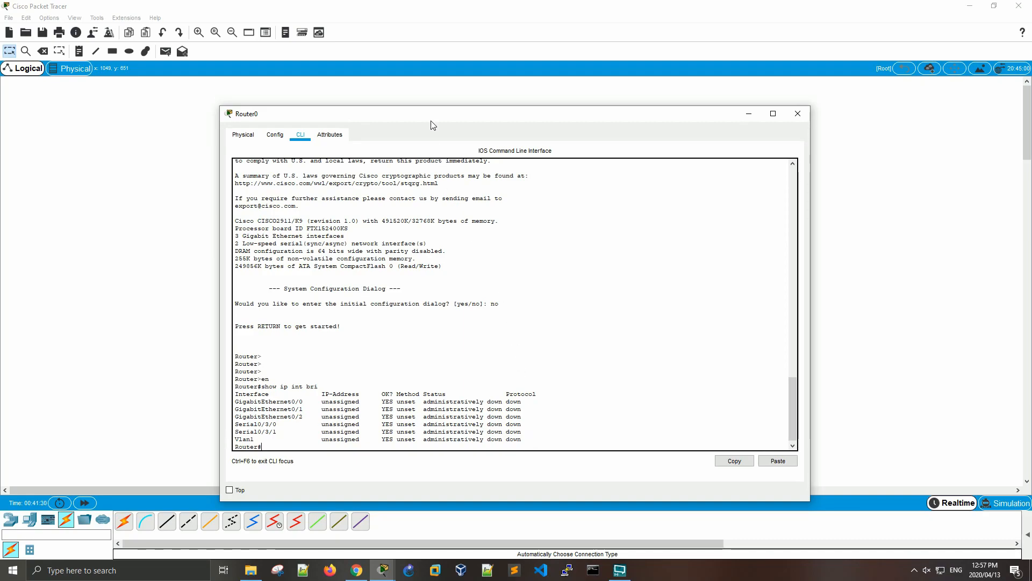
# - Highlight the GigabitEthernet and the Serial interface entries one group after the other in Router0's interface list
pyautogui.moveTo(465, 115); pyautogui.dragTo(635, 86)
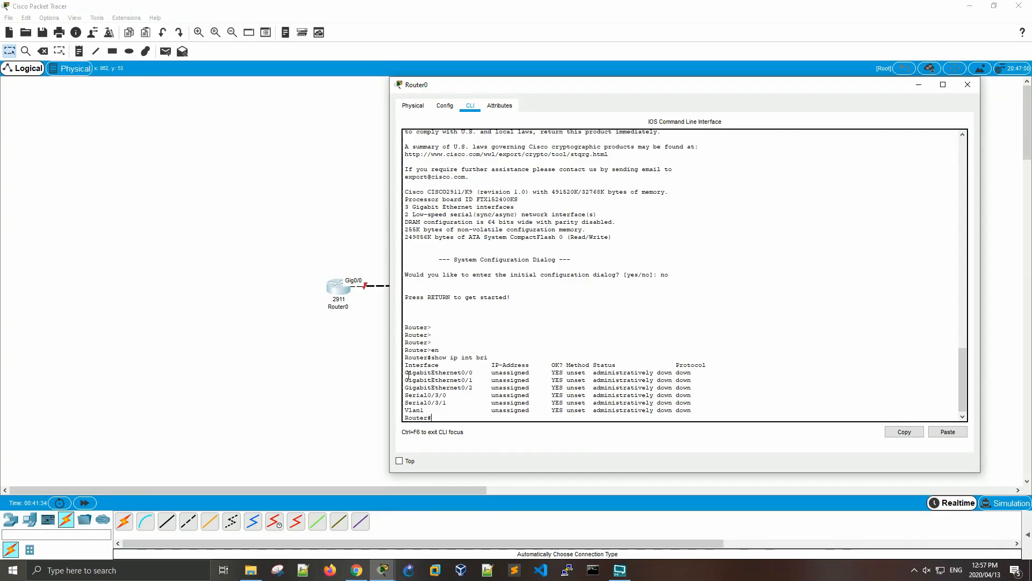
pyautogui.moveTo(407, 373); pyautogui.dragTo(473, 387)
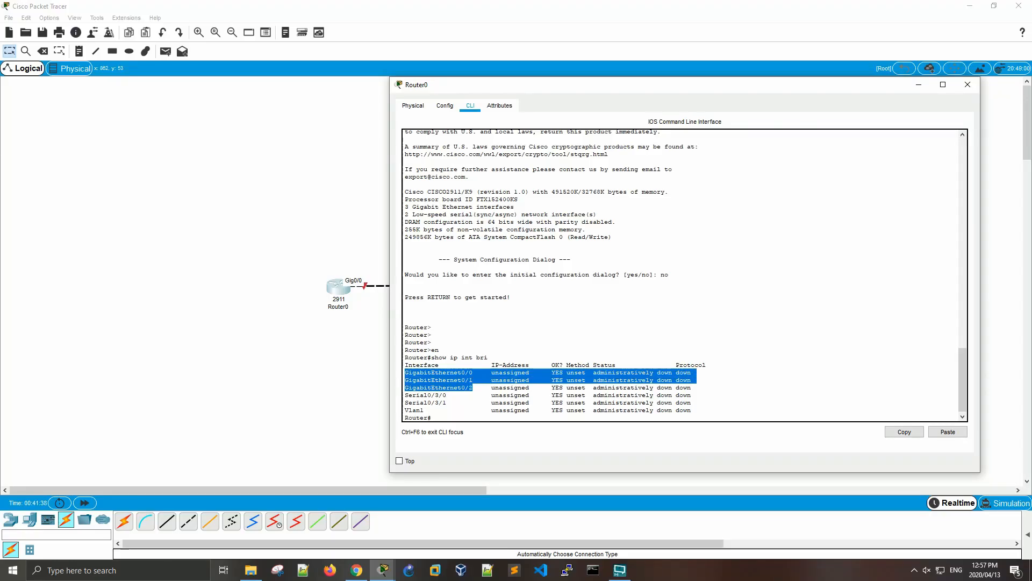
pyautogui.click(490, 395)
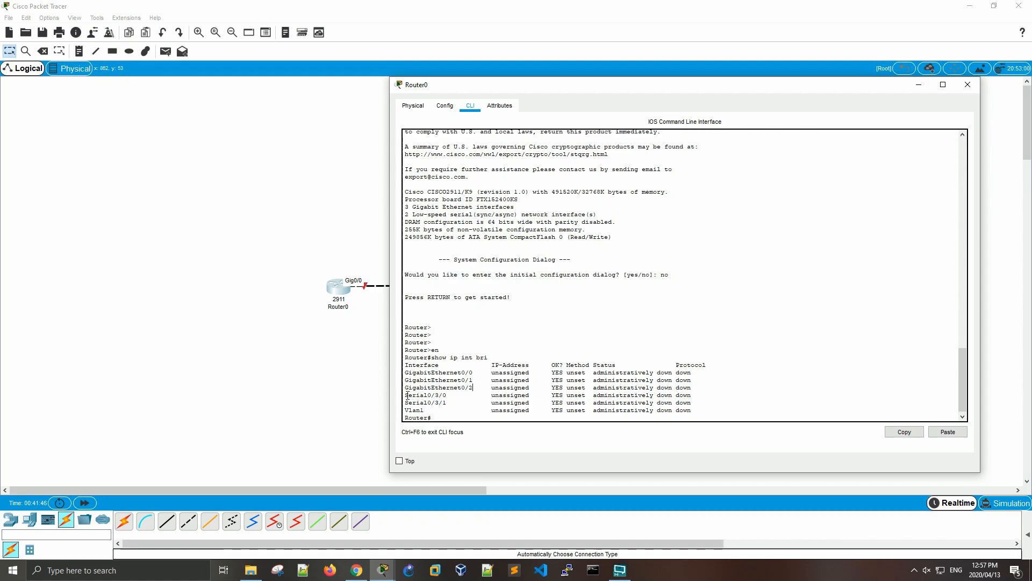
pyautogui.moveTo(405, 395); pyautogui.dragTo(695, 403)
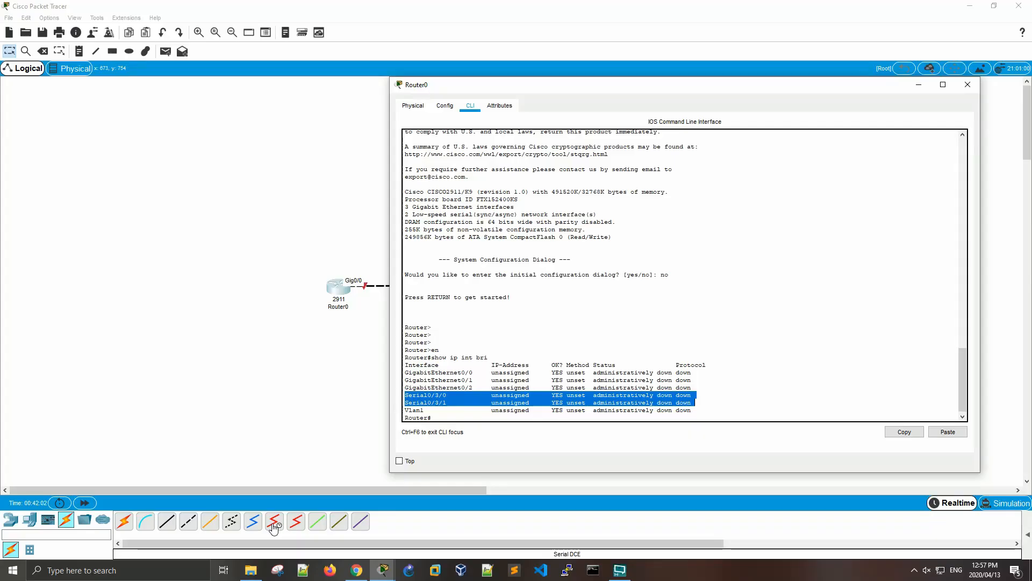
# - Move Router0's window aside and close it to uncover Router1 in the workspace
pyautogui.moveTo(576, 88); pyautogui.dragTo(472, 89)
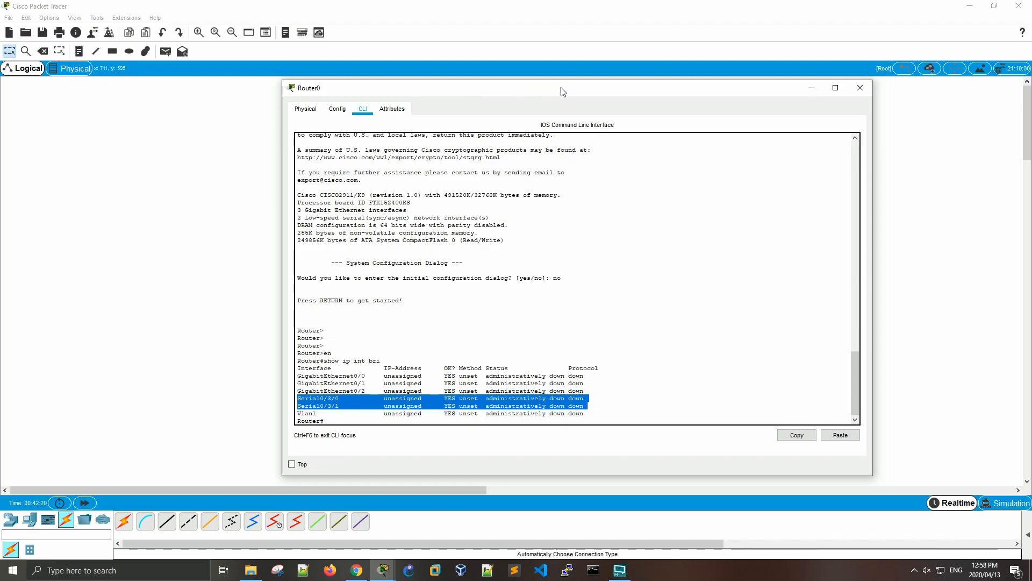
pyautogui.moveTo(775, 92); pyautogui.dragTo(644, 83)
pyautogui.click(734, 78)
# - Open Router1's command line interface, enlarge its window and move it to the side of the workspace
pyautogui.click(597, 285)
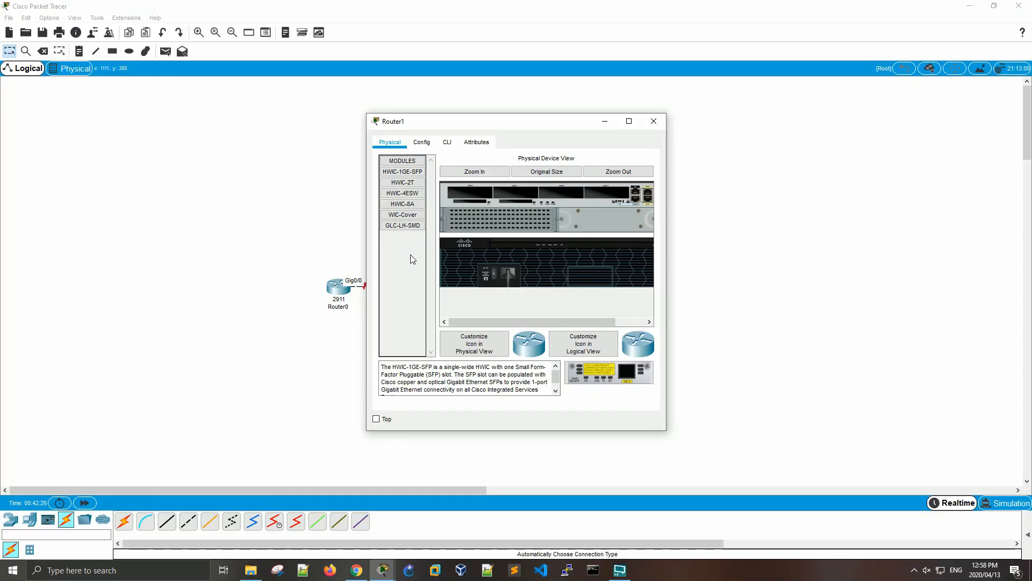
pyautogui.click(422, 143)
pyautogui.click(452, 142)
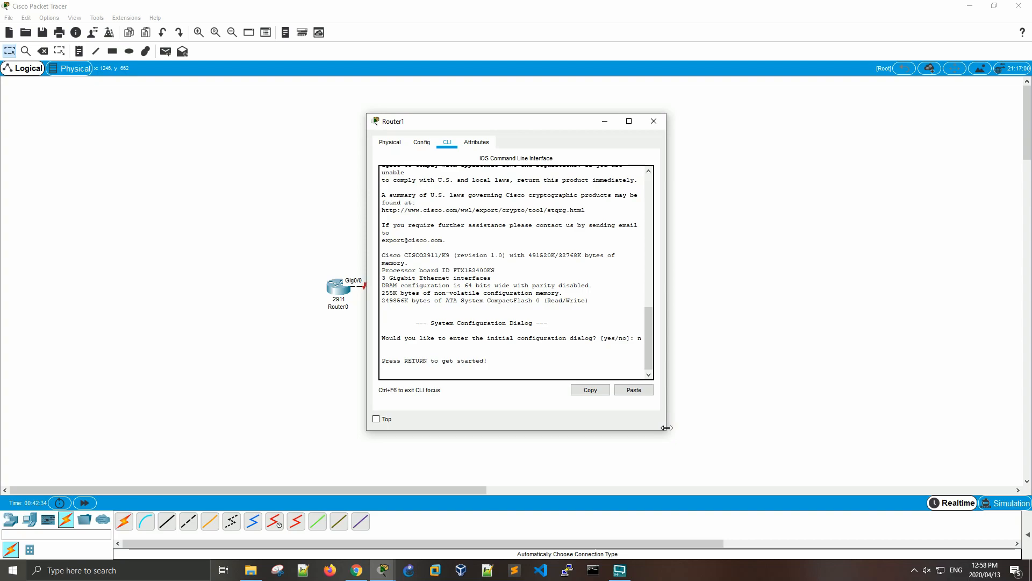
pyautogui.moveTo(665, 432); pyautogui.dragTo(813, 487)
pyautogui.moveTo(600, 129); pyautogui.dragTo(777, 108)
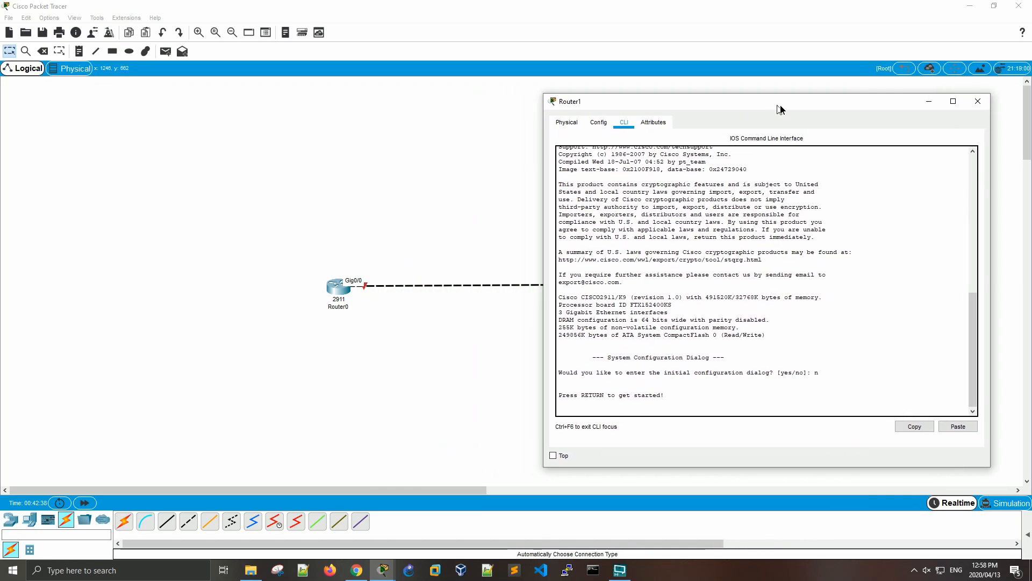
# - Reopen Router0's command line, move its window to the opposite side of the workspace and enlarge it
pyautogui.click(340, 300)
pyautogui.click(340, 299)
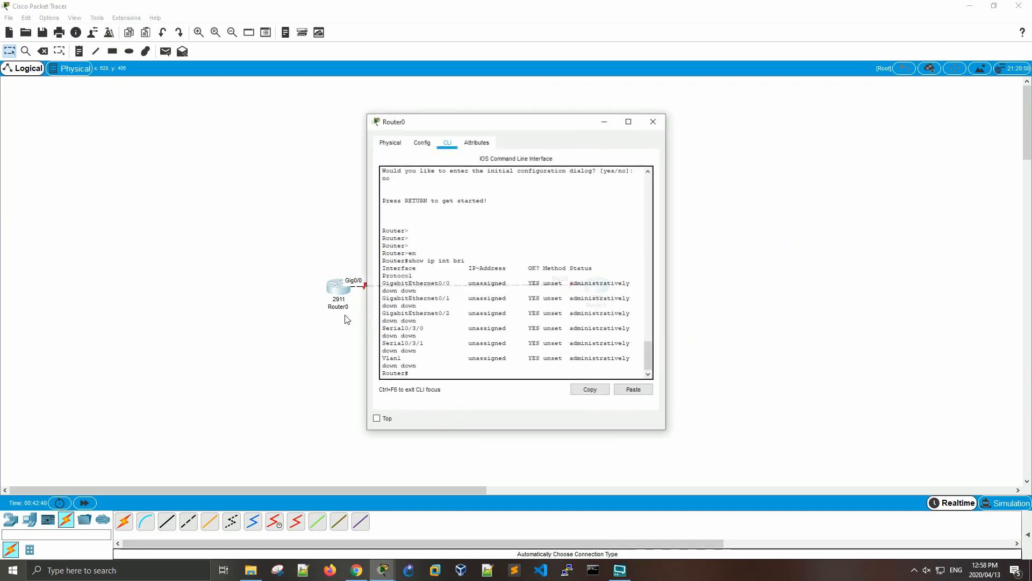
pyautogui.moveTo(477, 119); pyautogui.dragTo(231, 117)
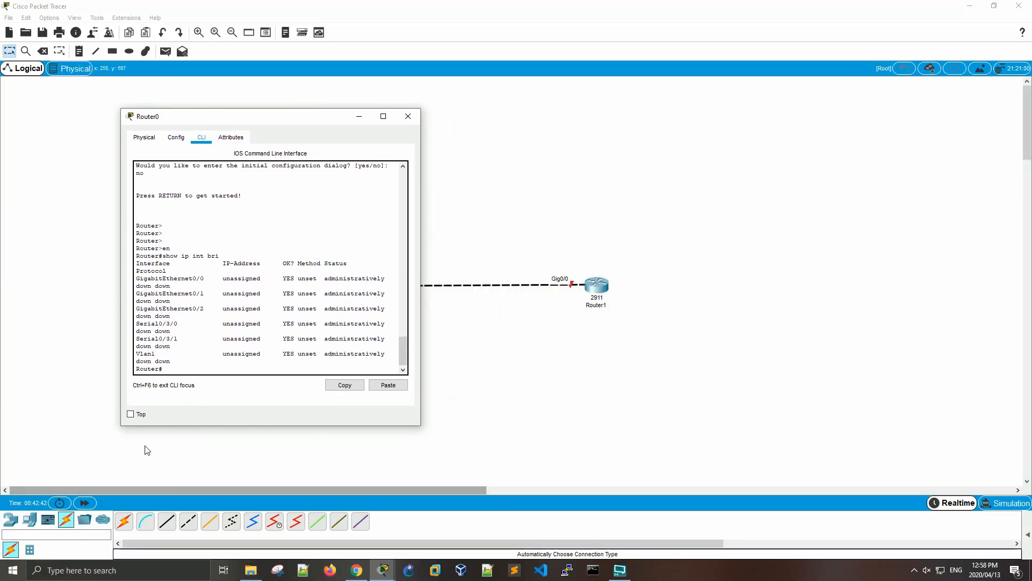
pyautogui.moveTo(121, 425); pyautogui.dragTo(19, 499)
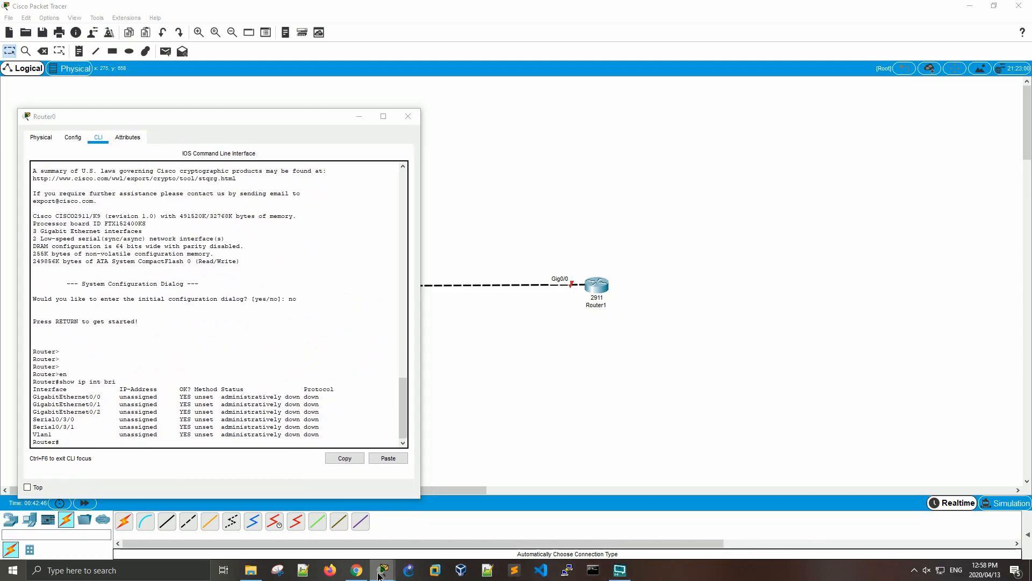
# - Bring the Router0 and Router1 console windows to the front and arrange them side by side
pyautogui.click(378, 572)
pyautogui.click(356, 519)
pyautogui.click(388, 568)
pyautogui.click(405, 524)
pyautogui.moveTo(383, 568)
pyautogui.click(482, 525)
pyautogui.moveTo(252, 124); pyautogui.dragTo(279, 143)
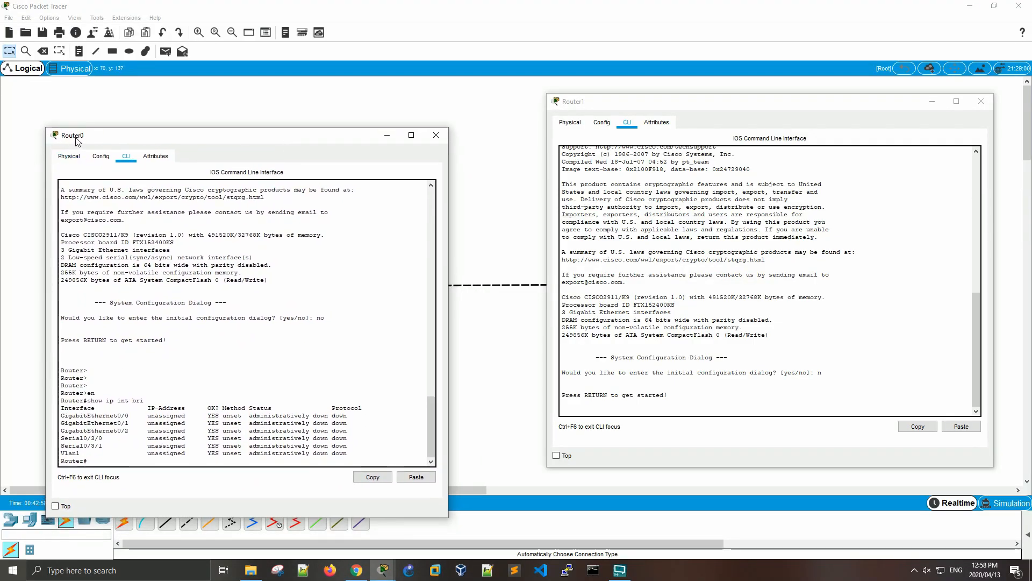
pyautogui.moveTo(634, 107); pyautogui.dragTo(630, 155)
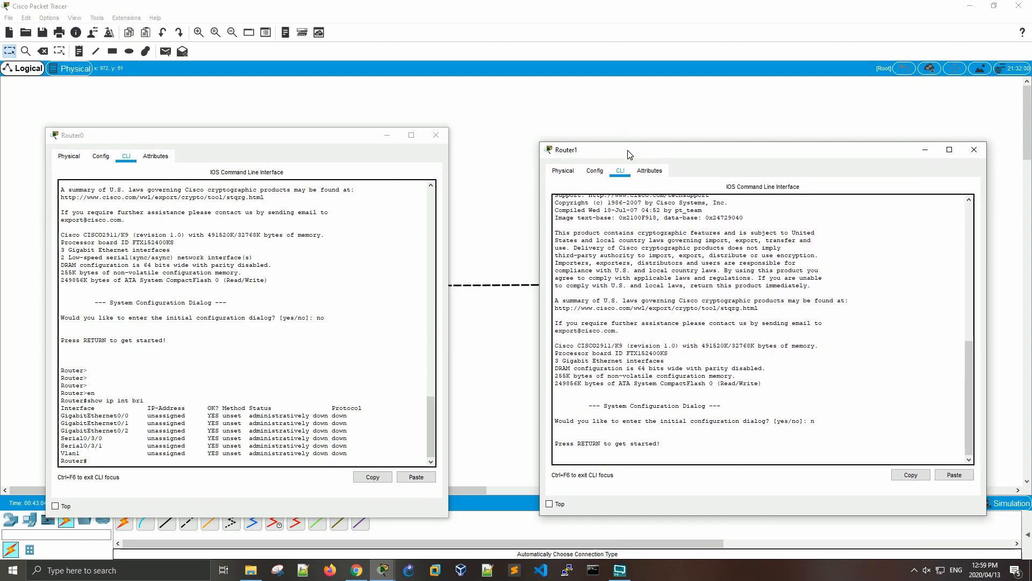
# - Start the console session on Router1 and enter privileged mode with the enable command
pyautogui.click(720, 378)
pyautogui.press('Return')
pyautogui.press('Return')
pyautogui.press('Return')
pyautogui.press('Return')
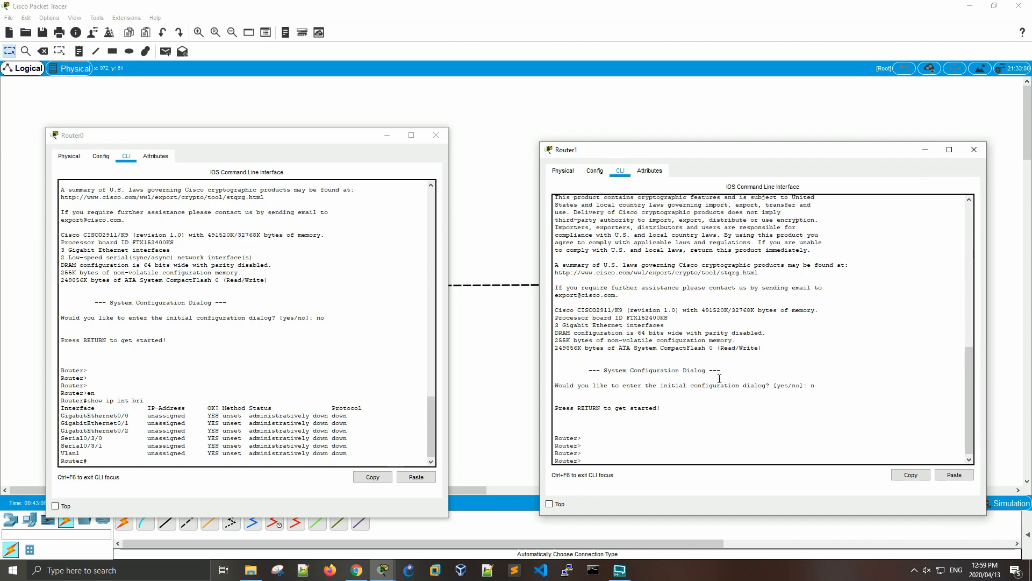
pyautogui.write('en')
pyautogui.press('Tab')
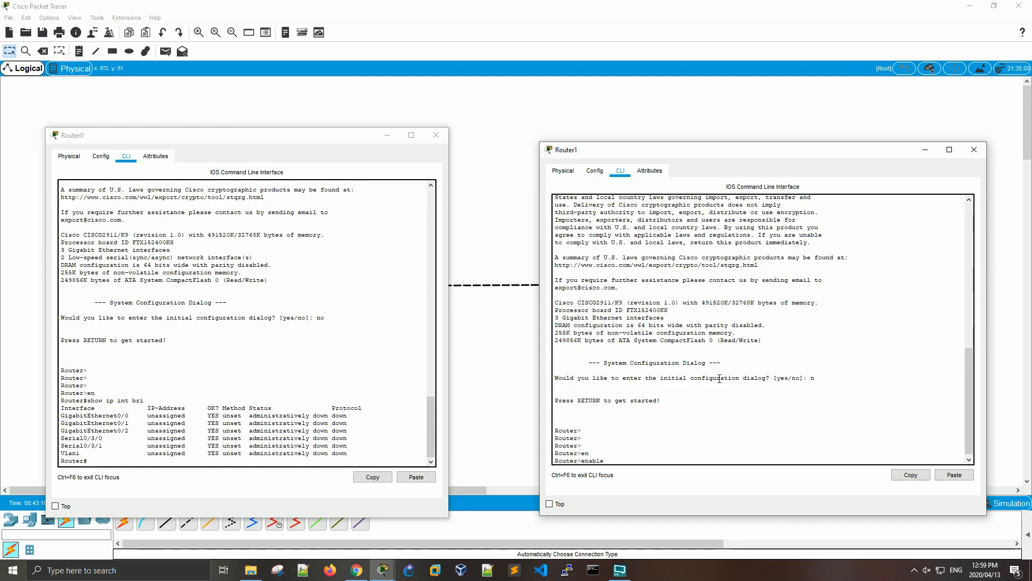
pyautogui.press('Return')
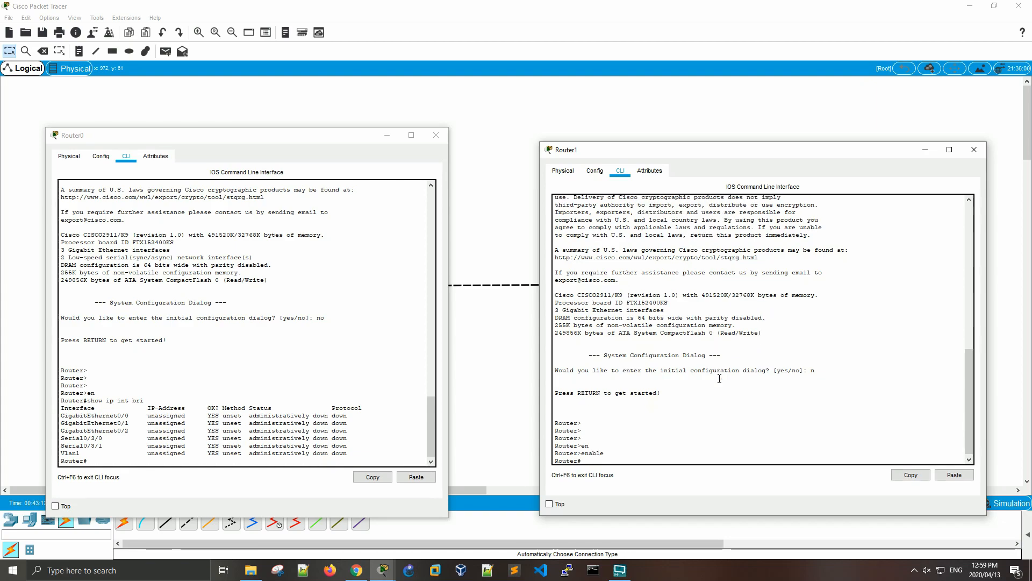
# - List Router1's interfaces with show ip int brief
pyautogui.press('Return')
pyautogui.press('Return')
pyautogui.press('Return')
pyautogui.write('show')
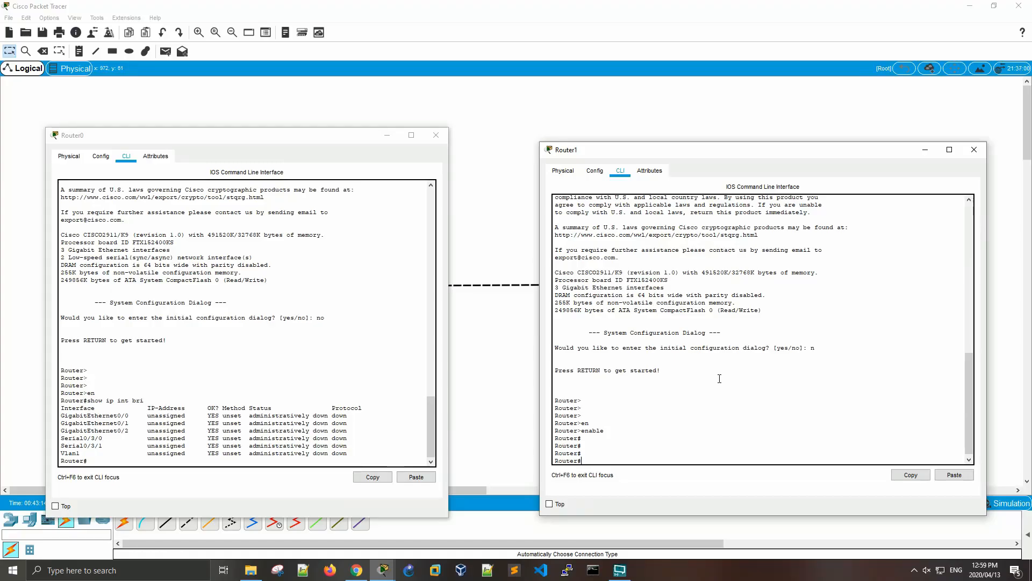
pyautogui.write(' ip int ')
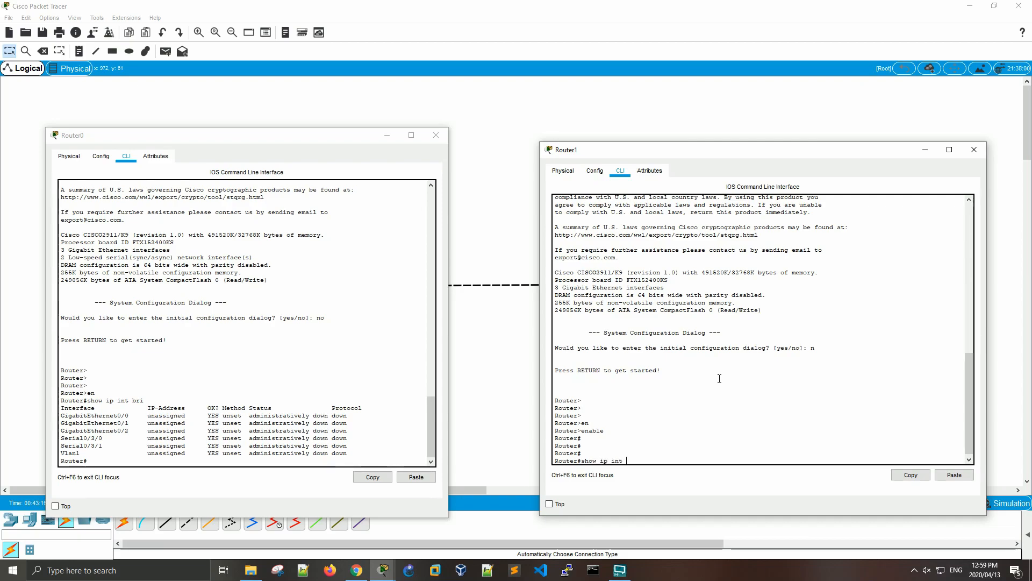
pyautogui.write('bri')
pyautogui.press('Tab')
pyautogui.press('Return')
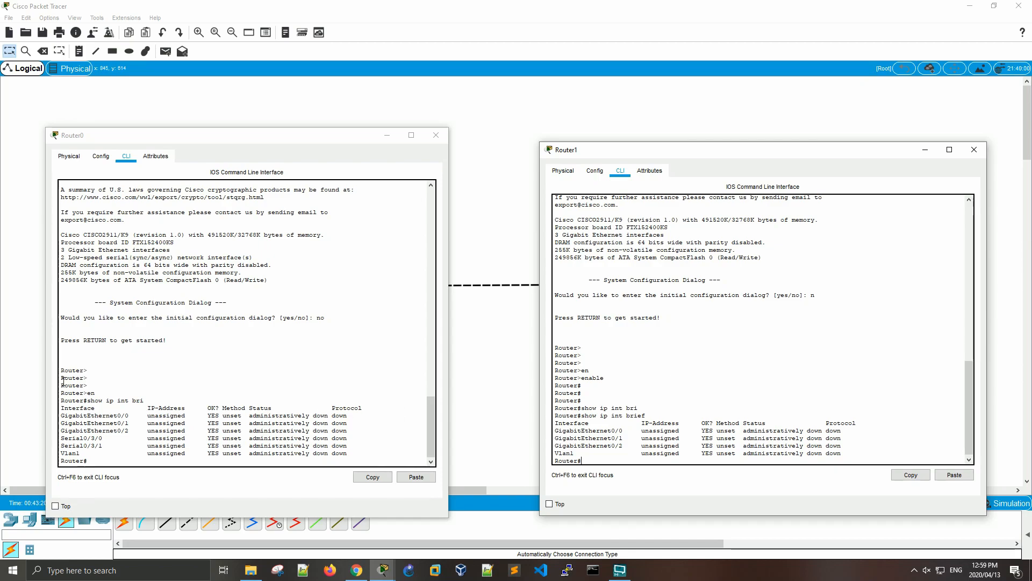
# - Compare the two routers' interface lists, highlighting Router0's GigabitEthernet and Serial entries and Router1's GigabitEthernet entries
pyautogui.moveTo(61, 415); pyautogui.dragTo(130, 430)
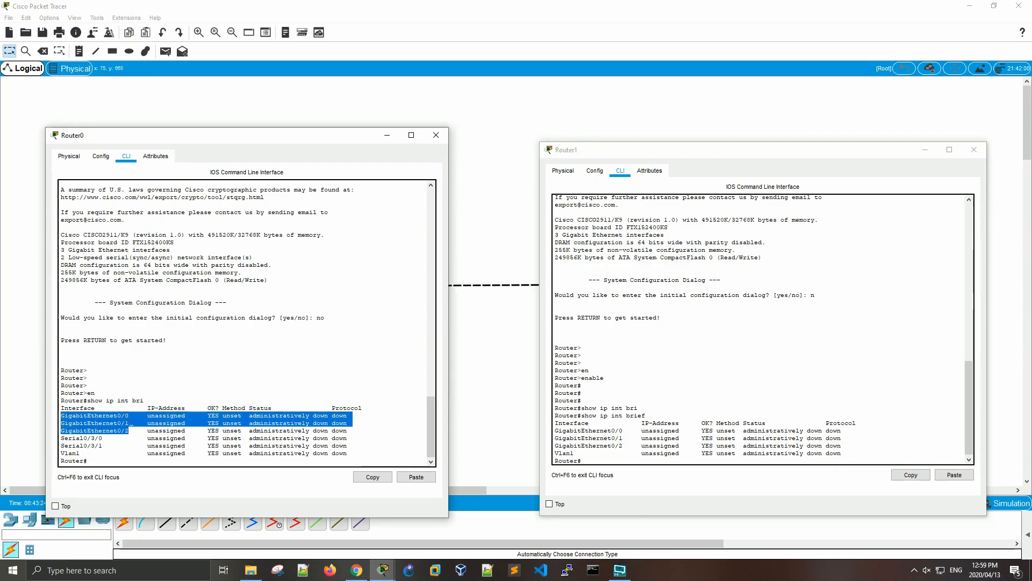
pyautogui.moveTo(61, 437); pyautogui.dragTo(102, 445)
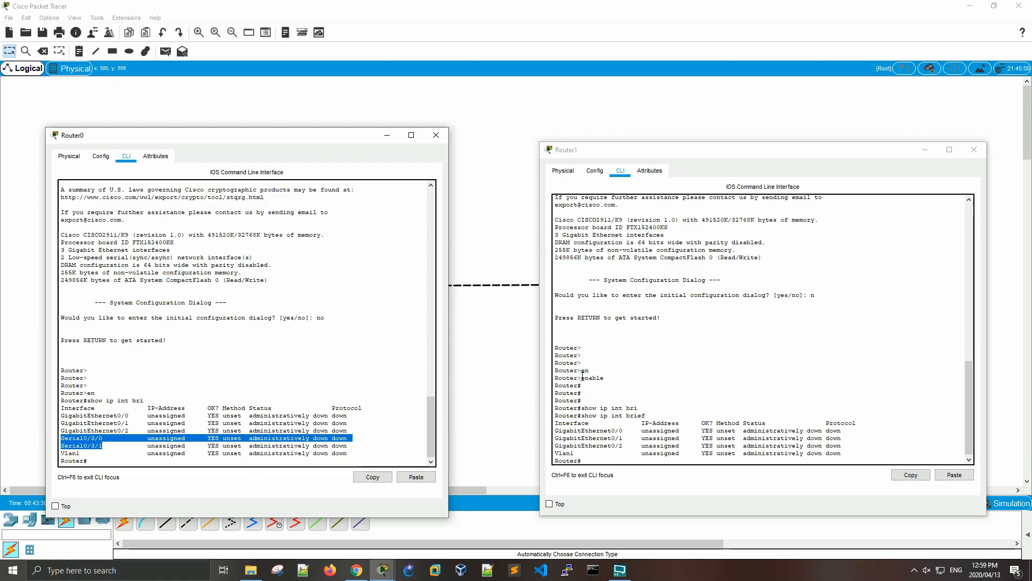
pyautogui.moveTo(556, 430); pyautogui.dragTo(622, 447)
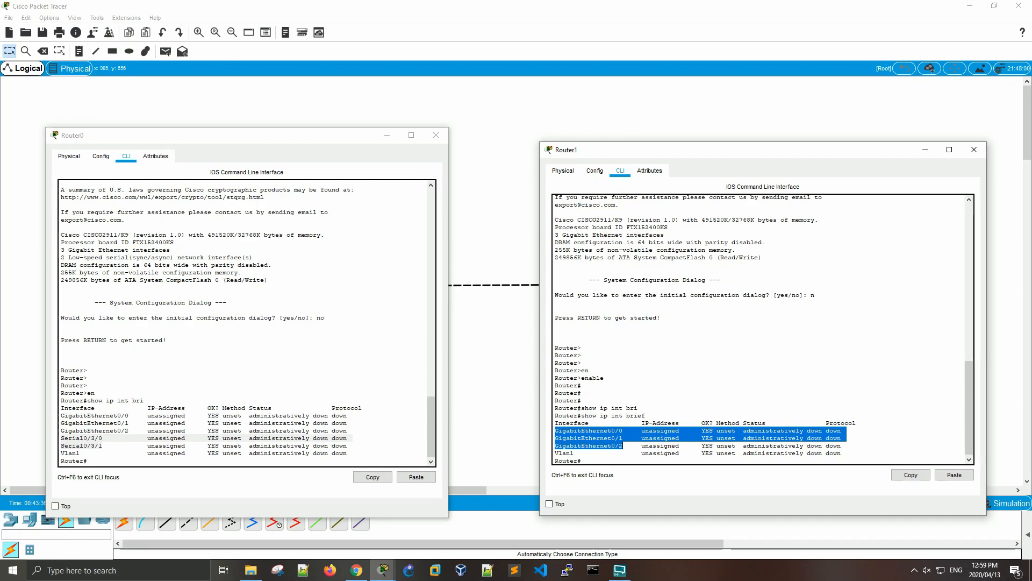
pyautogui.click(607, 459)
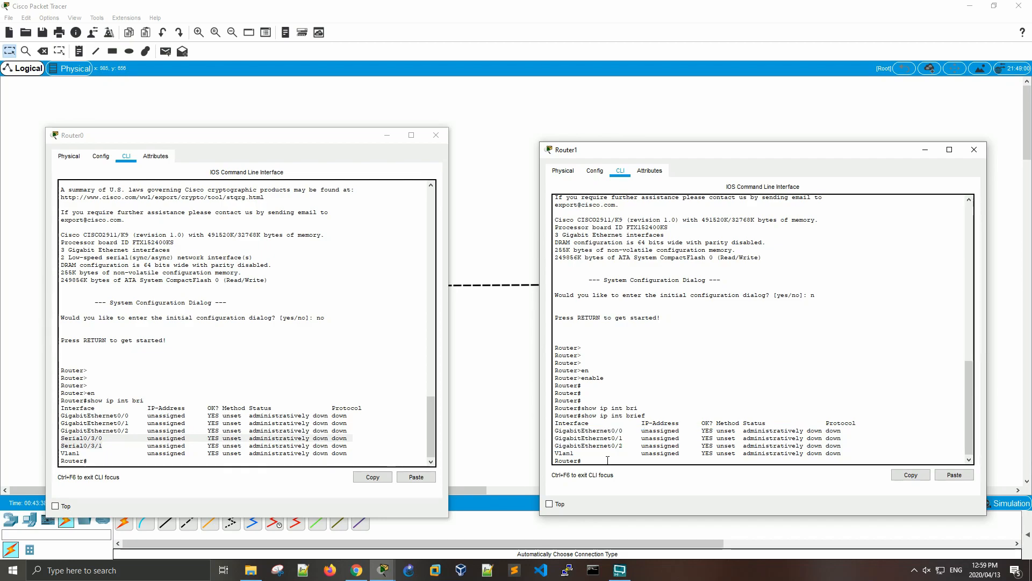
pyautogui.press('Return')
pyautogui.press('Return')
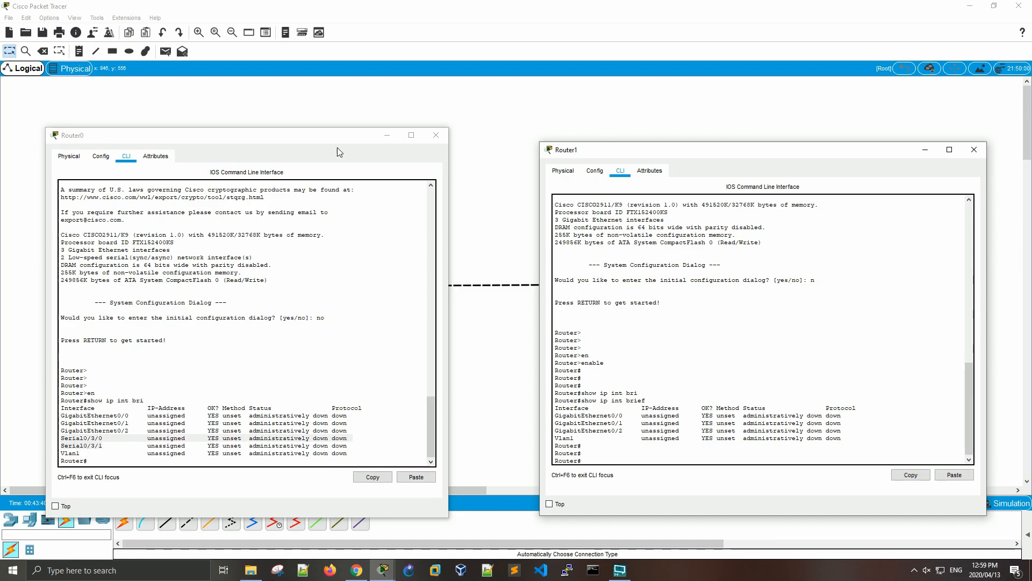
# - Move the Router0 and Router1 console windows apart to uncover Router0 and its link in the workspace
pyautogui.moveTo(310, 140); pyautogui.dragTo(315, 337)
pyautogui.moveTo(836, 145); pyautogui.dragTo(798, 122)
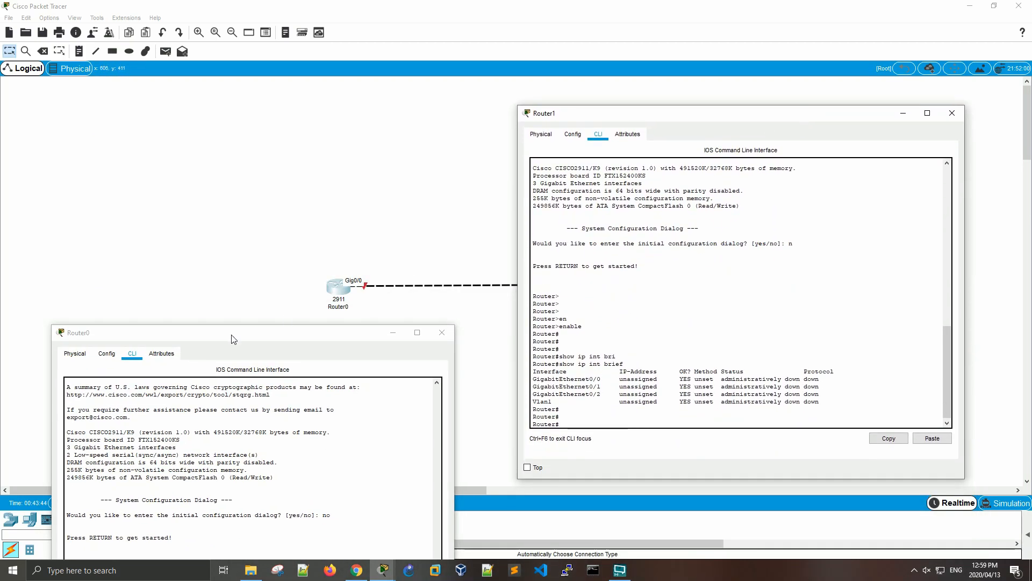
# - Bring Router0's console back up beside Router1's and enter global configuration mode with conf t
pyautogui.moveTo(212, 330); pyautogui.dragTo(216, 109)
pyautogui.click(409, 388)
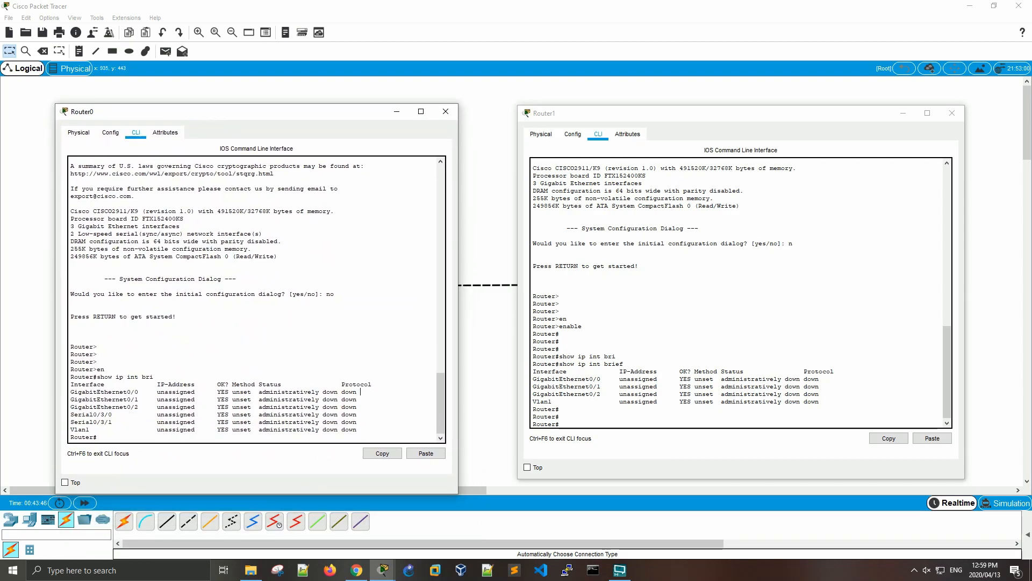
pyautogui.press('Return')
pyautogui.press('Return')
pyautogui.press('Return')
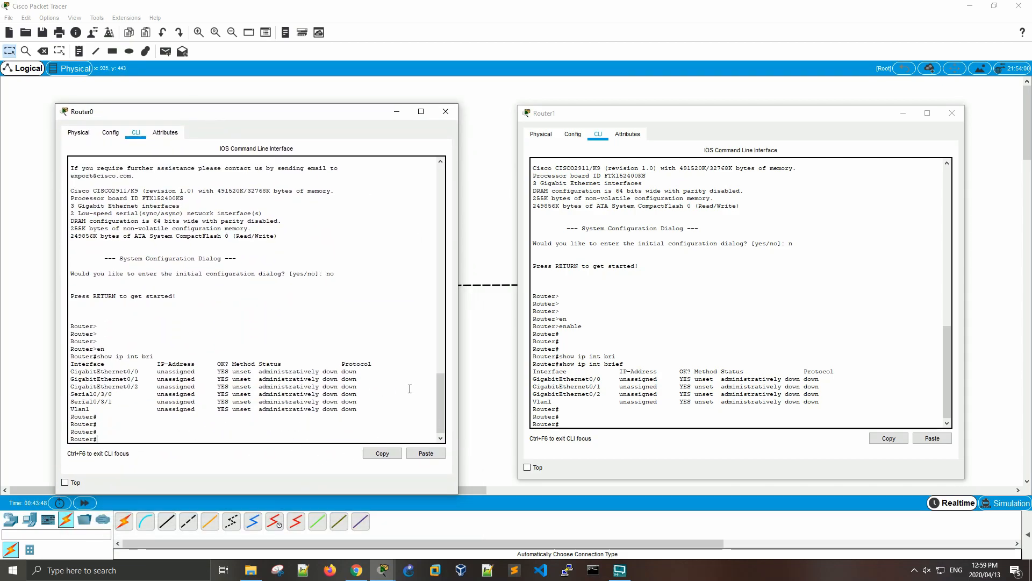
pyautogui.write('conf t')
pyautogui.press('Return')
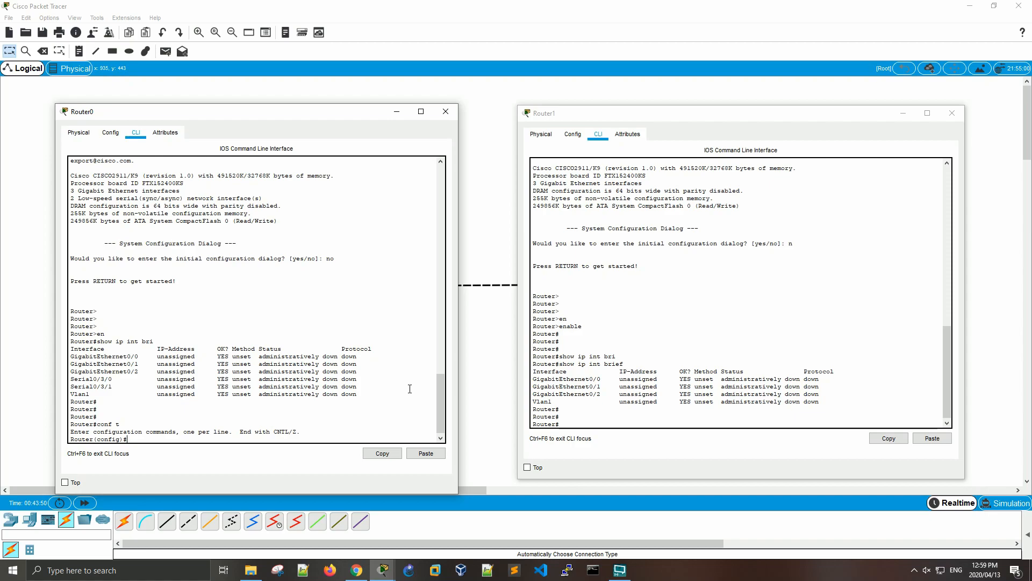
pyautogui.press('Return')
pyautogui.press('Return')
pyautogui.press('Return')
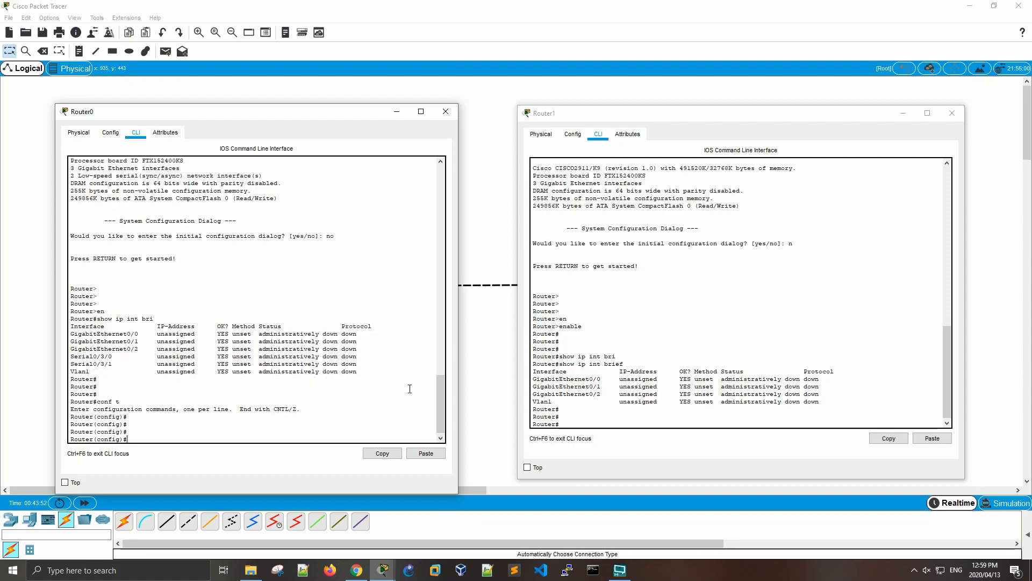
# - Enter interface configuration mode for gigabitEthernet 0/0 on Router0
pyautogui.write('inter')
pyautogui.press('Tab')
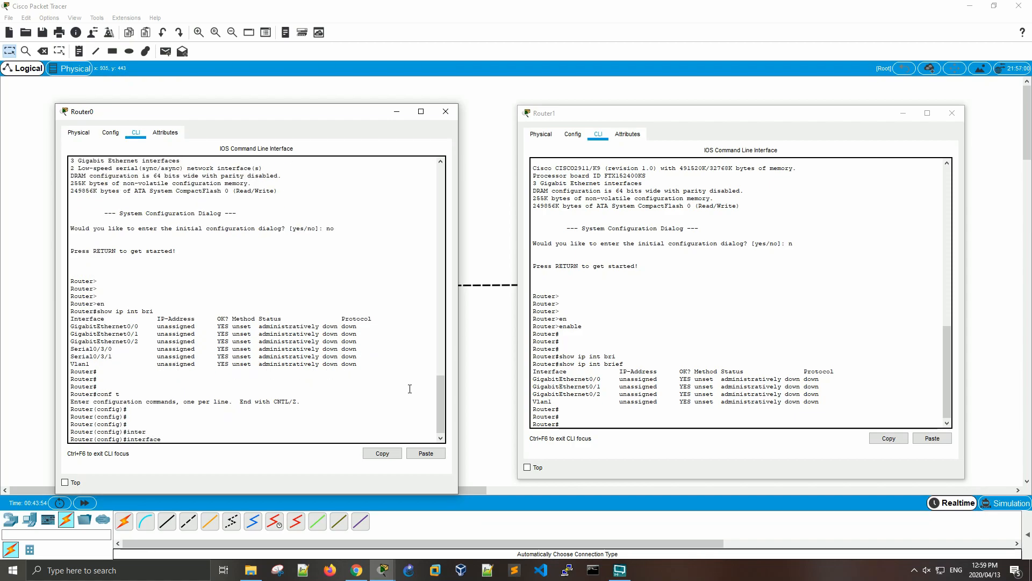
pyautogui.write('gig')
pyautogui.press('Tab')
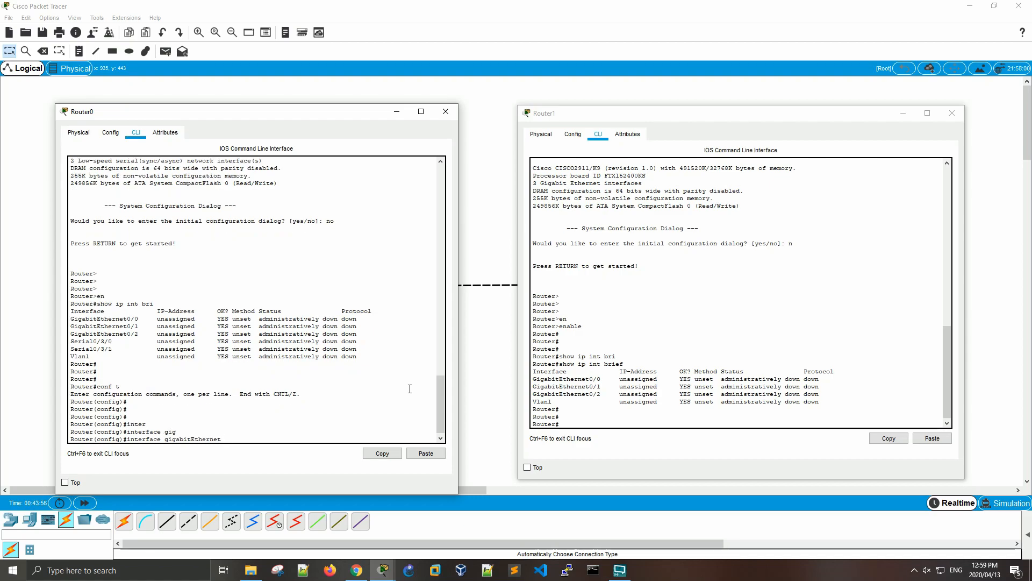
pyautogui.press('Return')
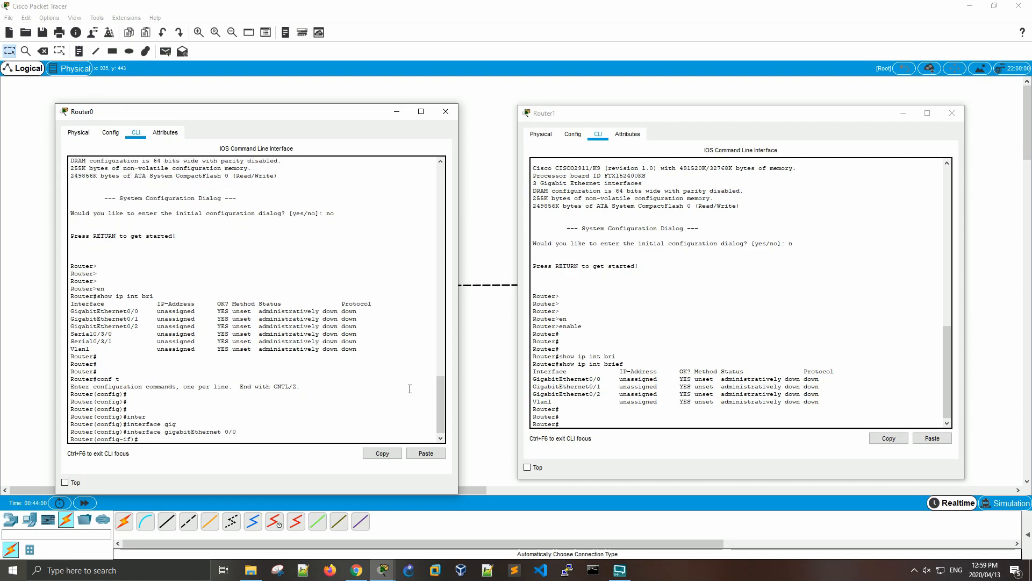
# - Assign IP address 10.1.1.1 with subnet mask 255.255.255.0 to Router0's GigabitEthernet0/0 interface
pyautogui.write('ip add')
pyautogui.press('Tab')
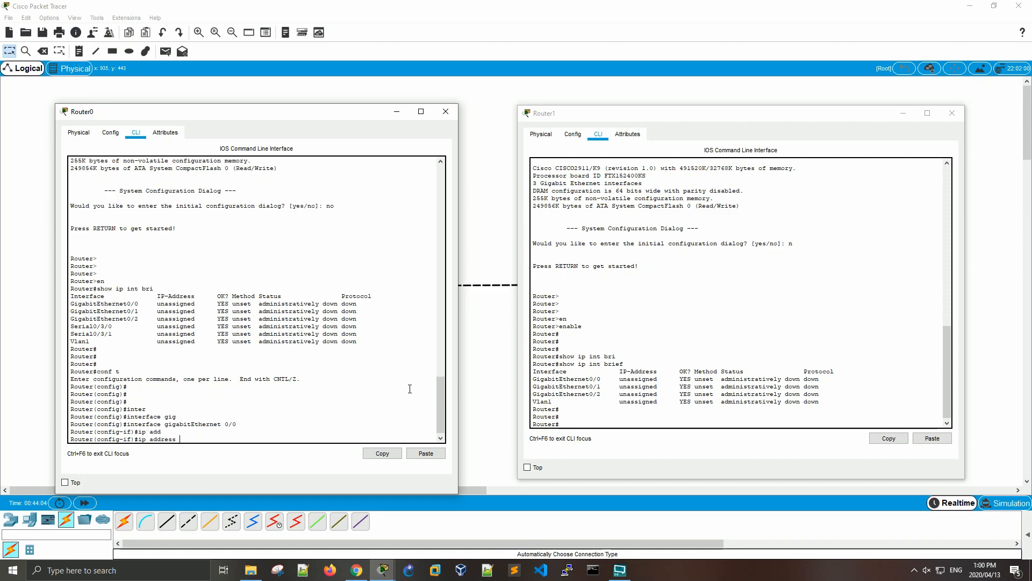
pyautogui.write('10.1.1.1 255.255.255.0')
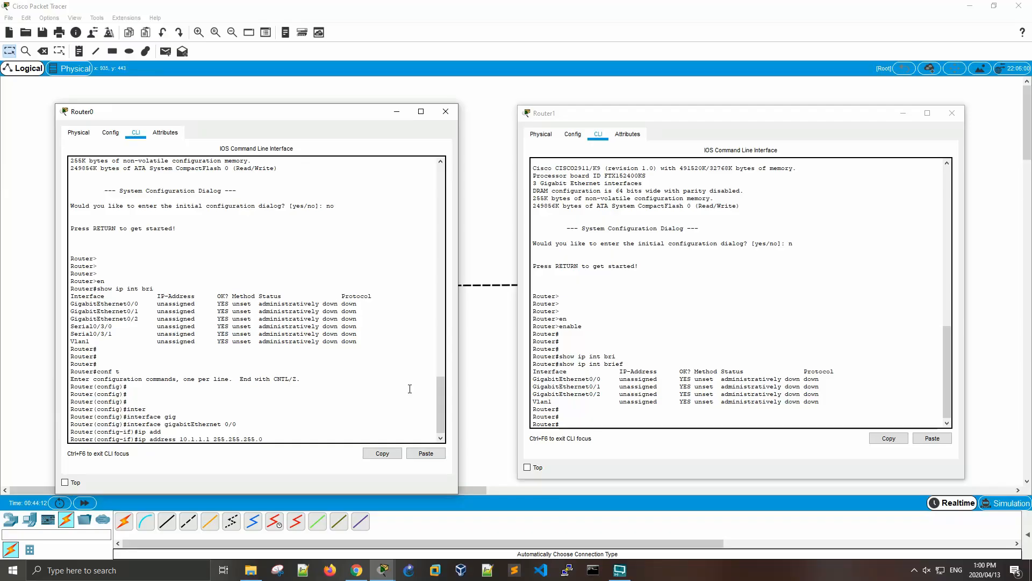
pyautogui.press('Return')
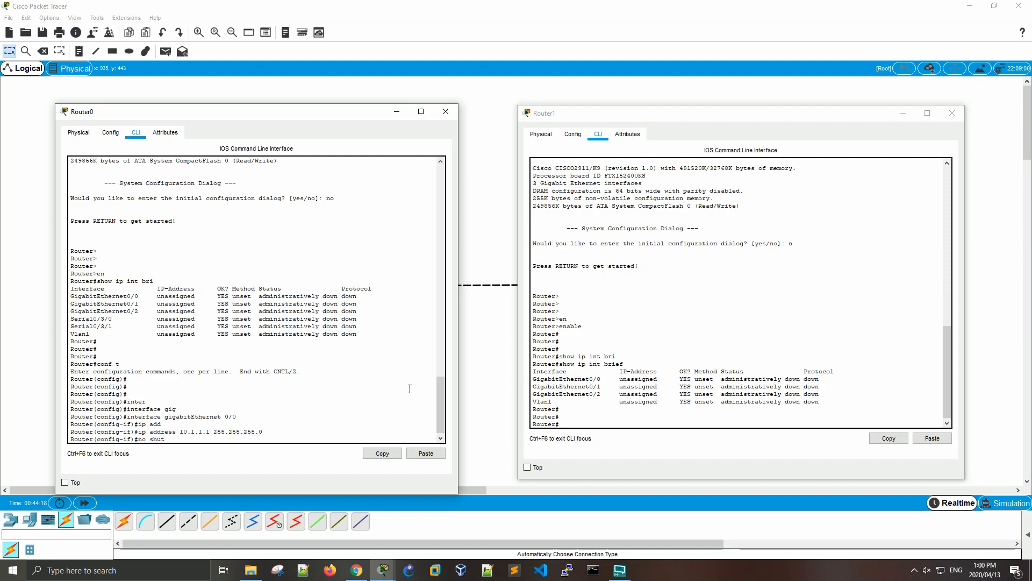
# - Enable Router0's GigabitEthernet0/0 with no shut and check its link indicator in the workspace
pyautogui.write('no shut')
pyautogui.press('Return')
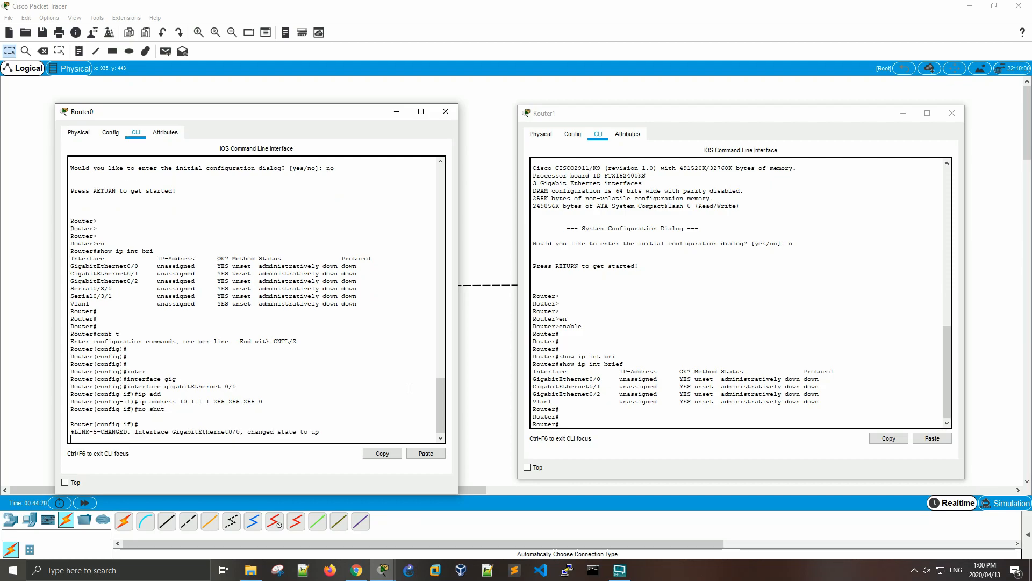
pyautogui.press('Return')
pyautogui.press('Return')
pyautogui.press('Return')
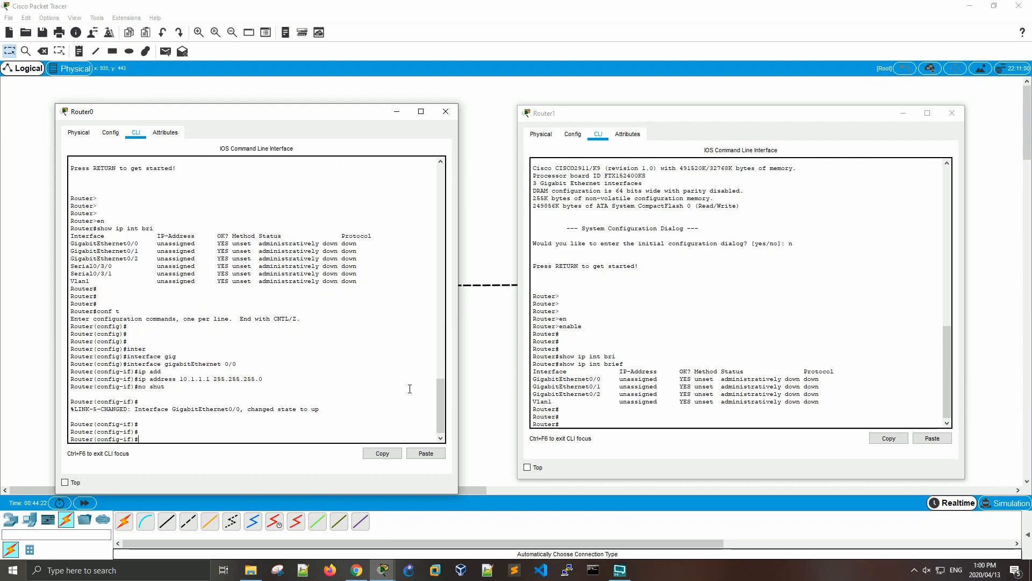
pyautogui.moveTo(326, 109); pyautogui.dragTo(340, 315)
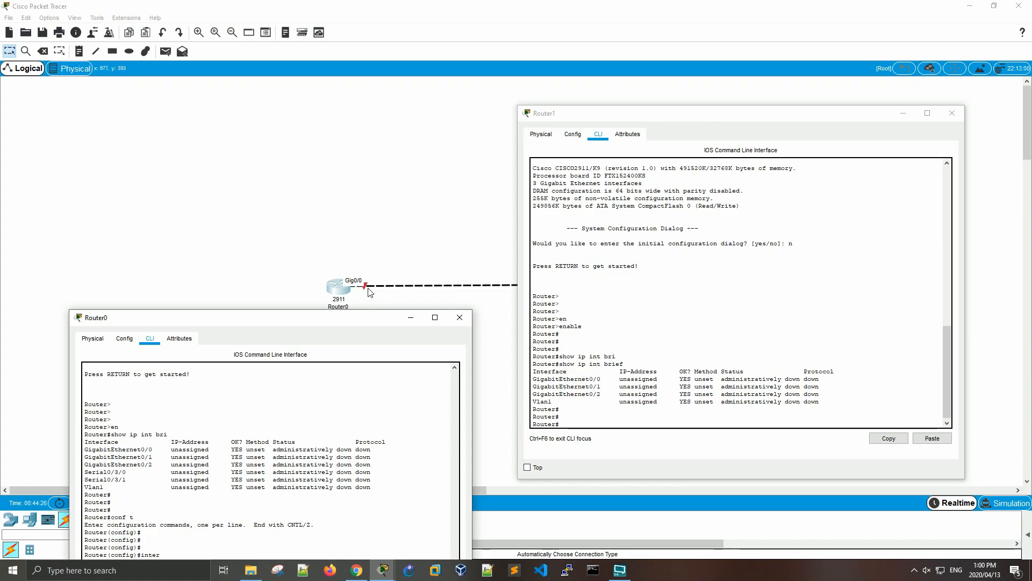
pyautogui.moveTo(334, 318); pyautogui.dragTo(316, 145)
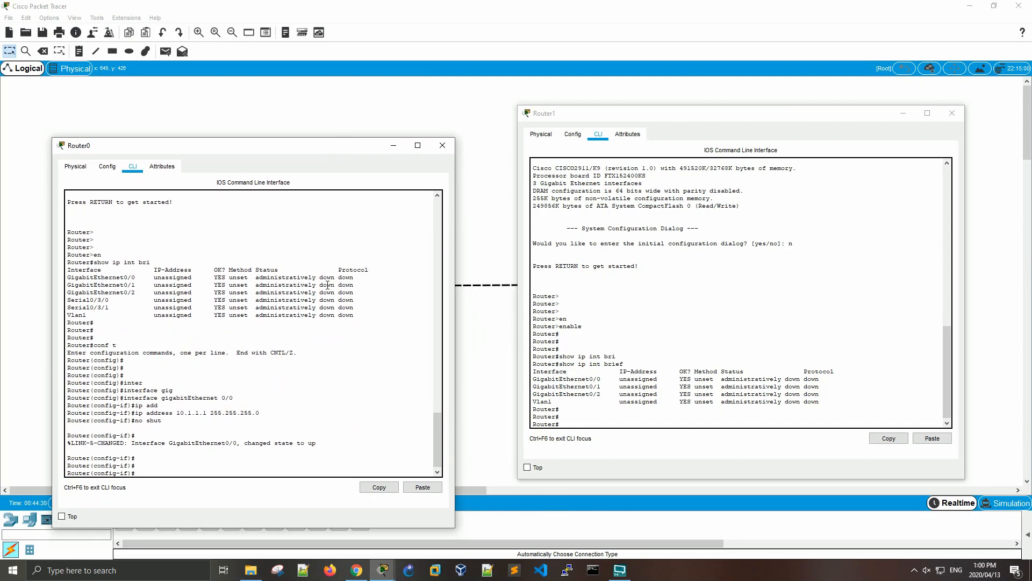
# - Exit interface configuration on Router0 and list its interfaces with do show ip int bri
pyautogui.press('Return')
pyautogui.press('Return')
pyautogui.write('exit')
pyautogui.press('Return')
pyautogui.press('Return')
pyautogui.press('Return')
pyautogui.press('Return')
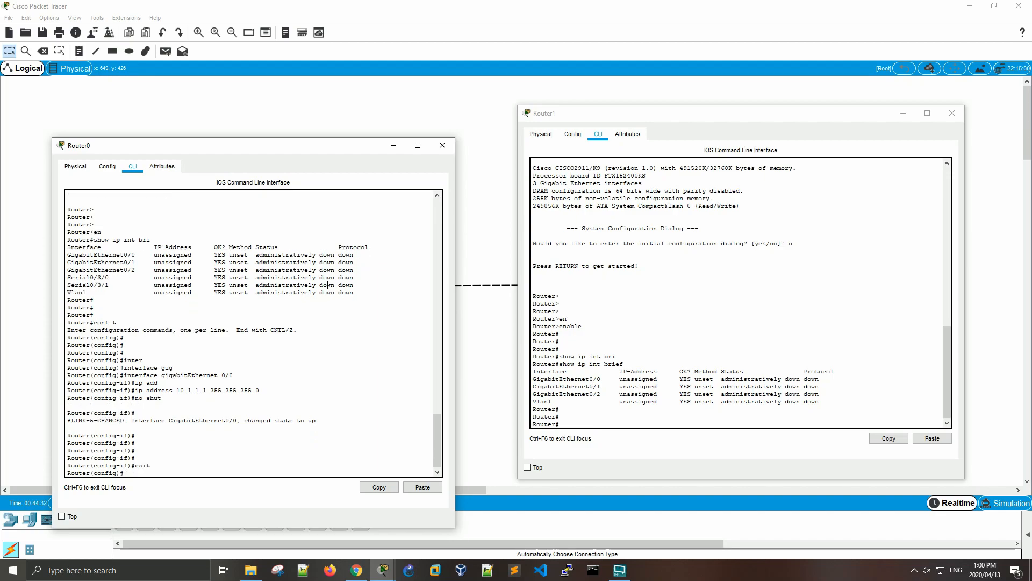
pyautogui.write('do show ip int bri')
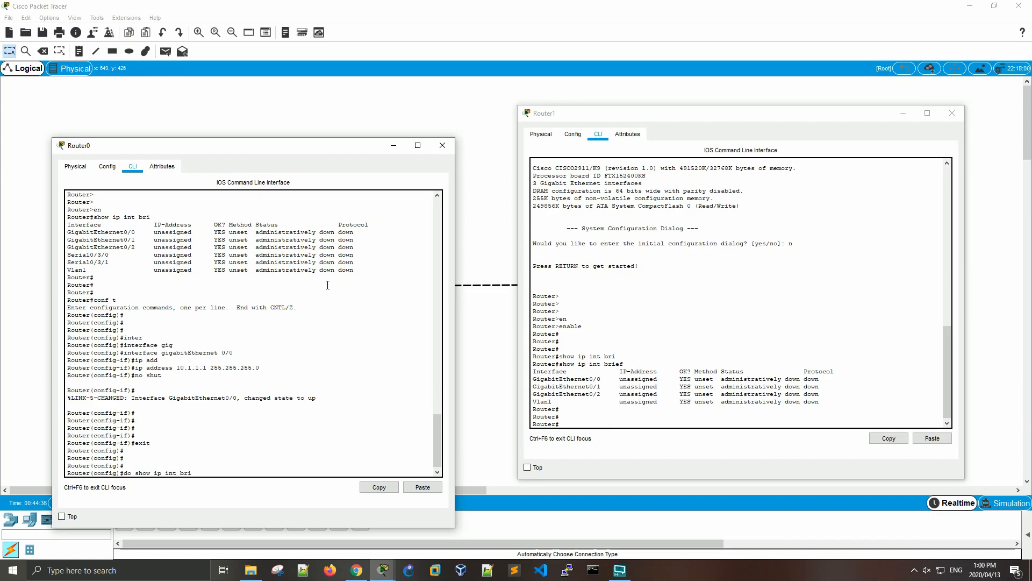
pyautogui.press('Return')
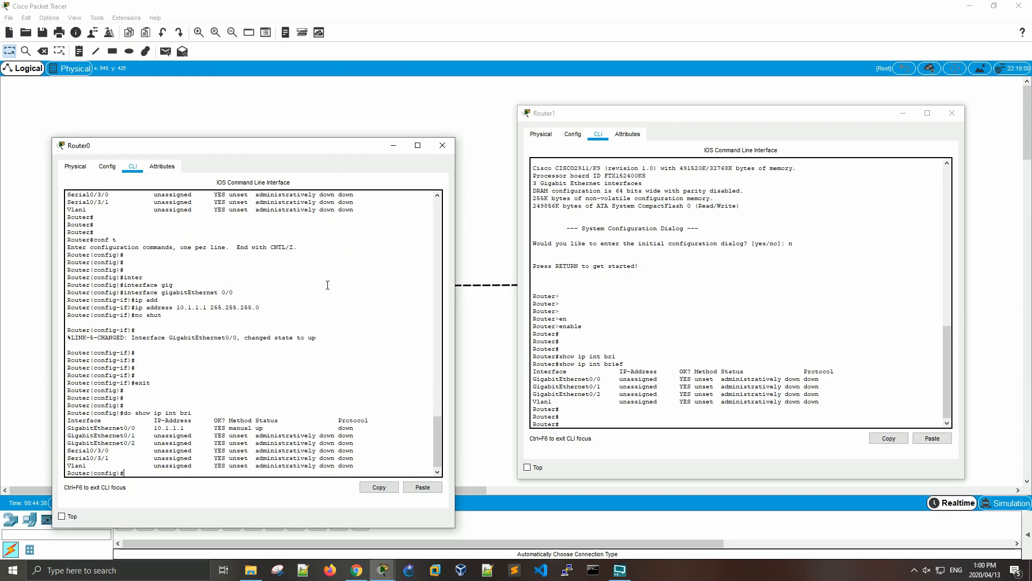
# - Examine GigabitEthernet0/0's IP address, method, status and protocol in Router0's new listing, comparing its address entry with the earlier listing
pyautogui.moveTo(157, 428); pyautogui.dragTo(188, 428)
pyautogui.scroll(3, 285, 383)
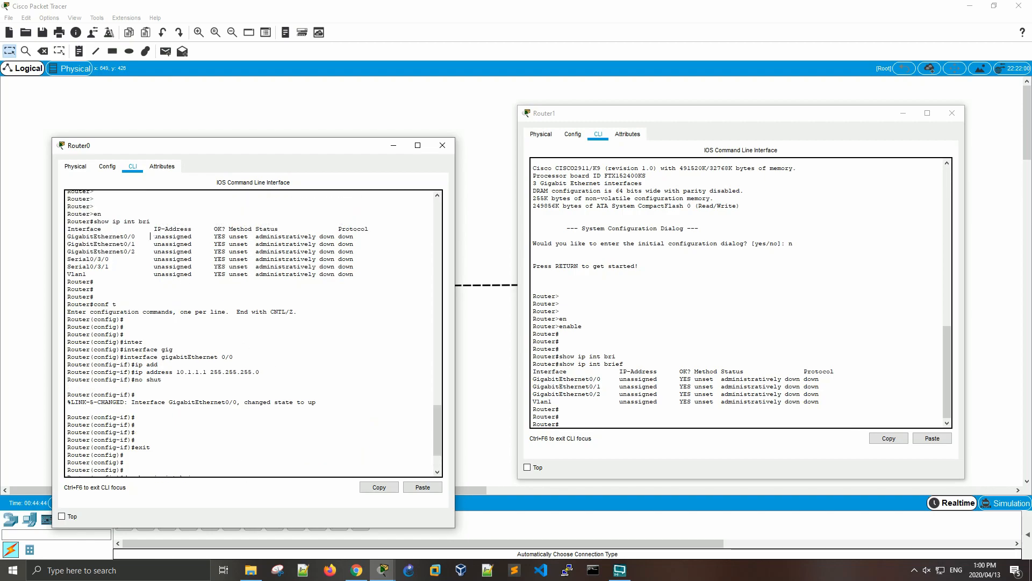
pyautogui.moveTo(151, 240); pyautogui.dragTo(203, 237)
pyautogui.scroll(-3, 209, 234)
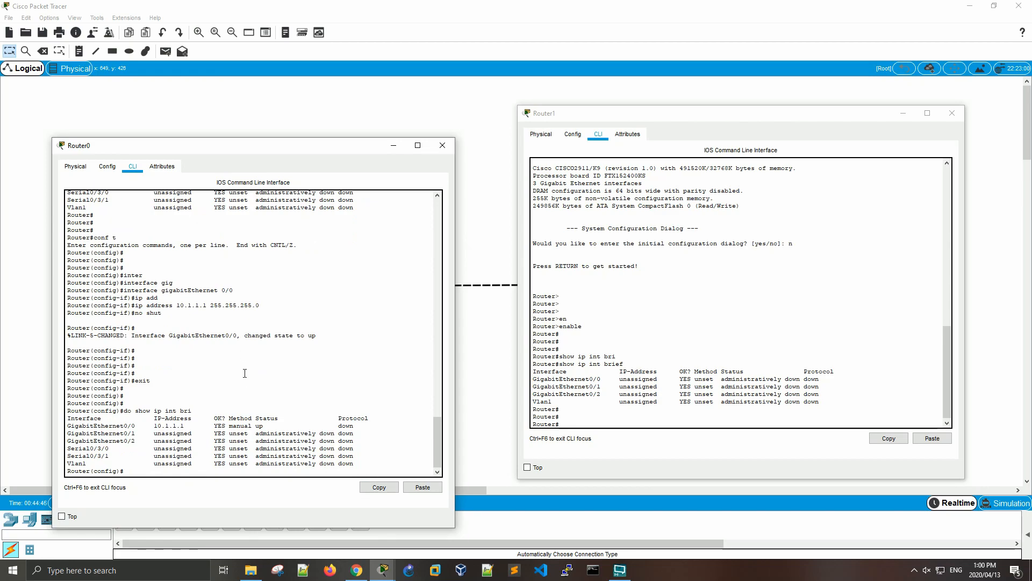
pyautogui.moveTo(231, 426); pyautogui.dragTo(252, 425)
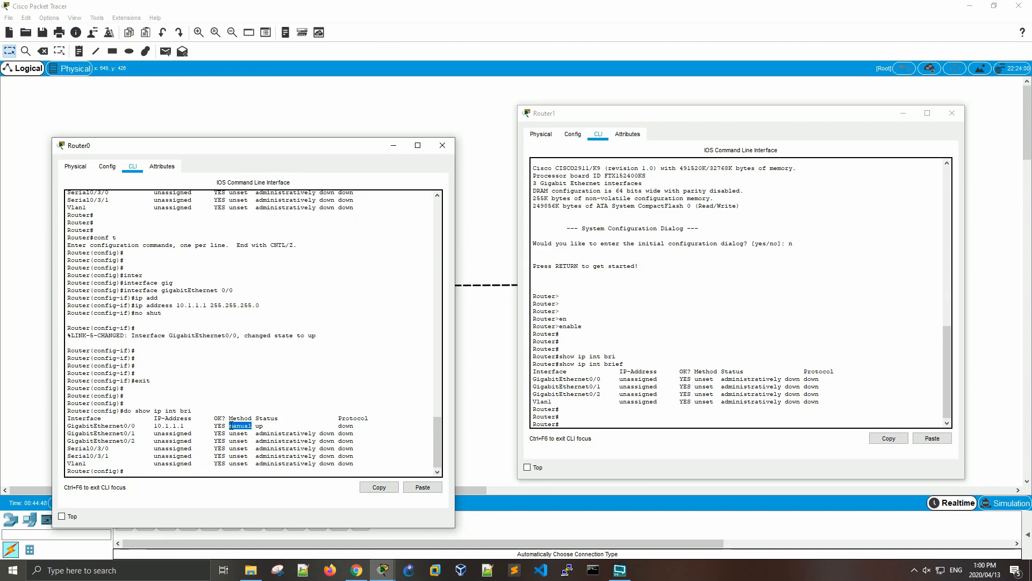
pyautogui.doubleClick(259, 425)
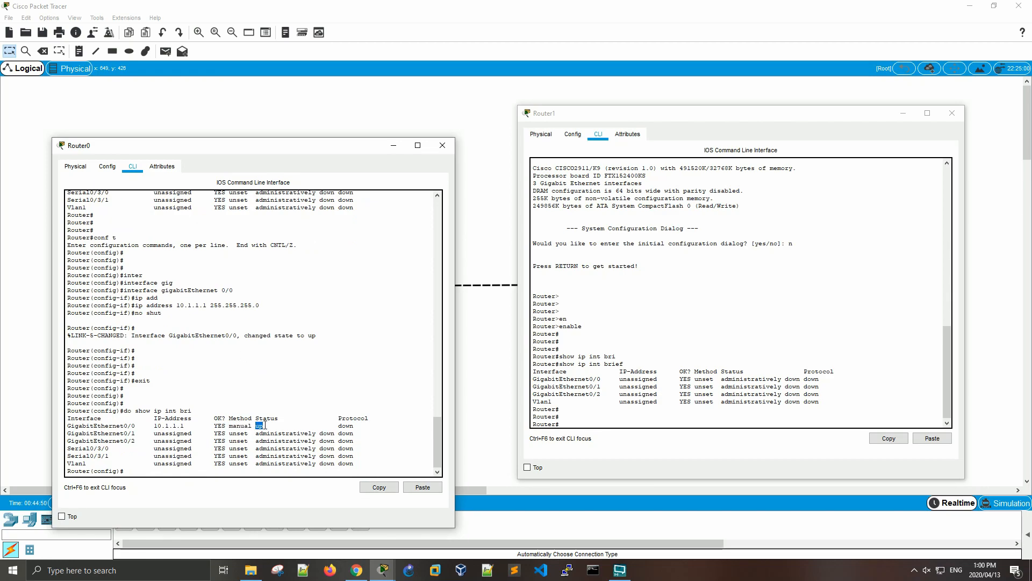
pyautogui.doubleClick(346, 425)
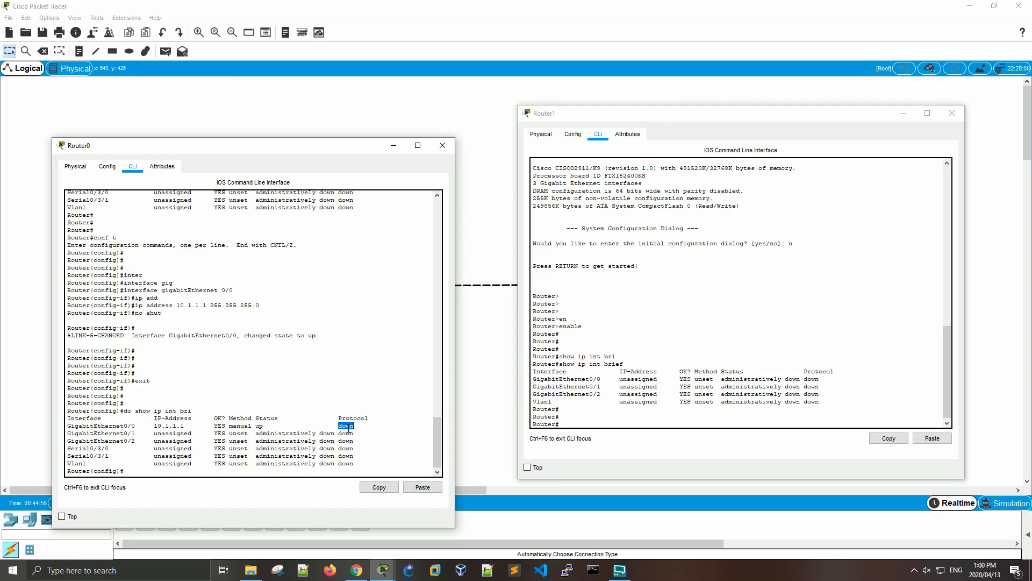
# - Examine the IP address, method and status of GigabitEthernet0/0 in Router1's interface list
pyautogui.click(609, 414)
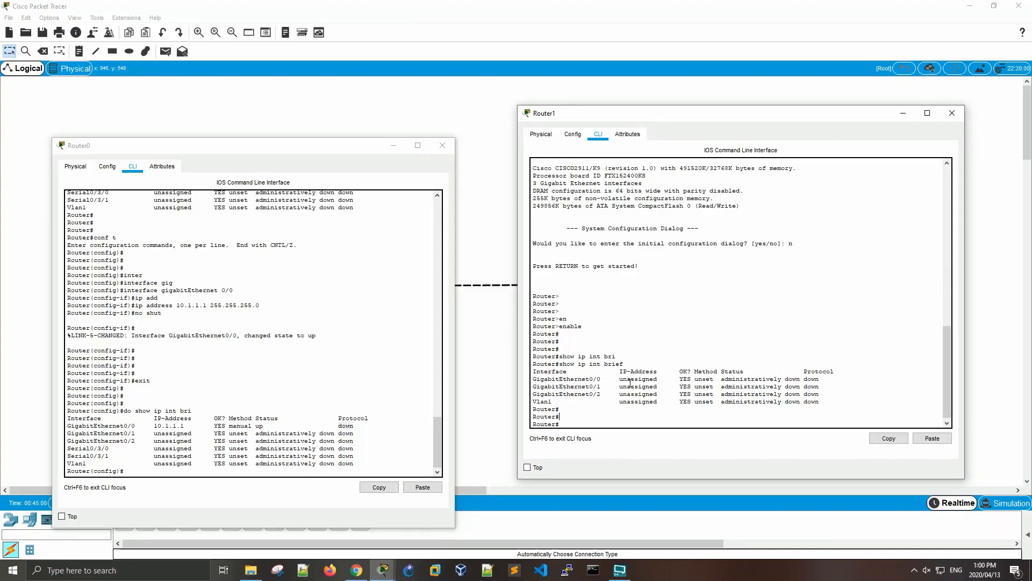
pyautogui.moveTo(620, 379); pyautogui.dragTo(660, 378)
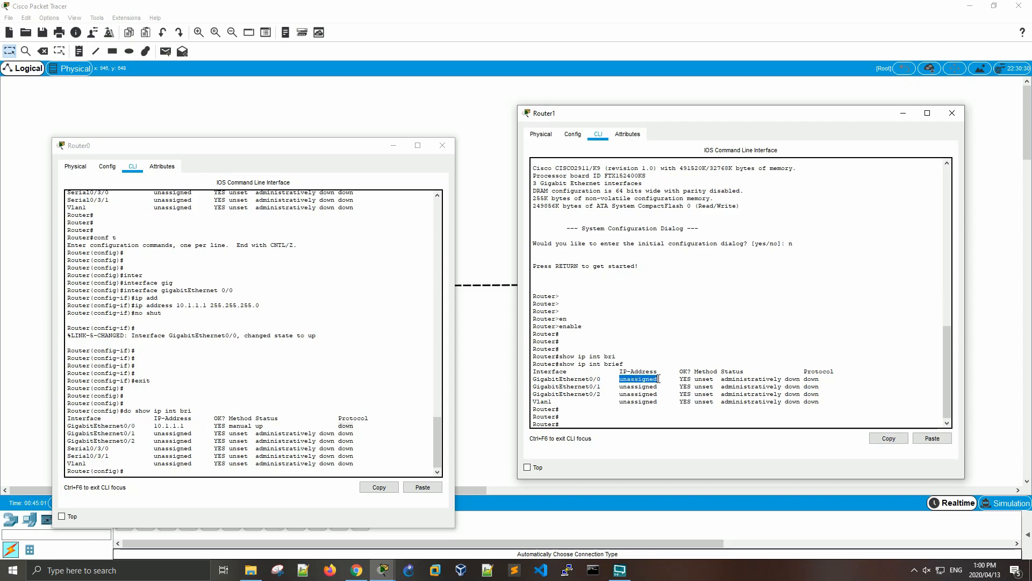
pyautogui.doubleClick(704, 379)
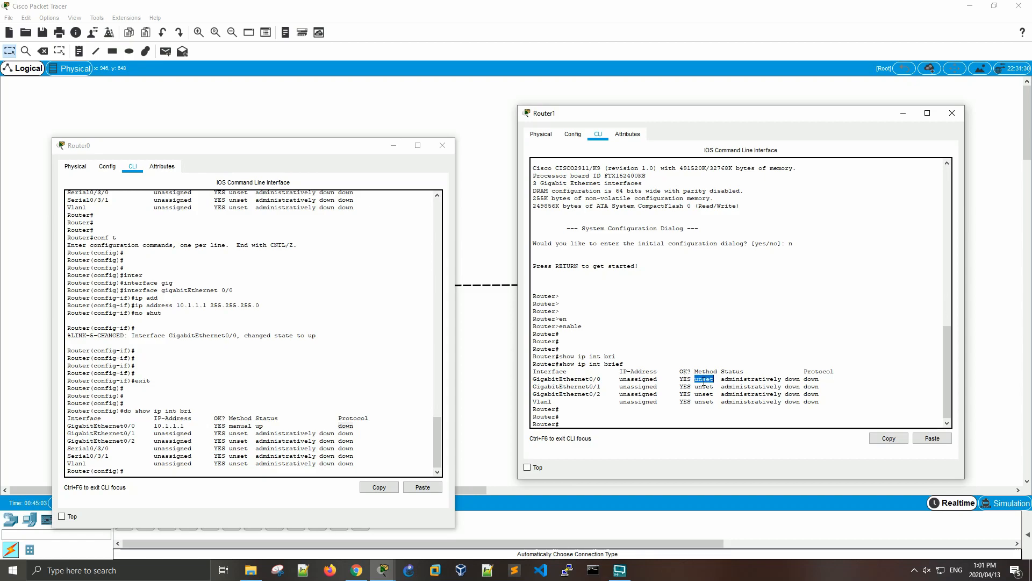
pyautogui.doubleClick(741, 382)
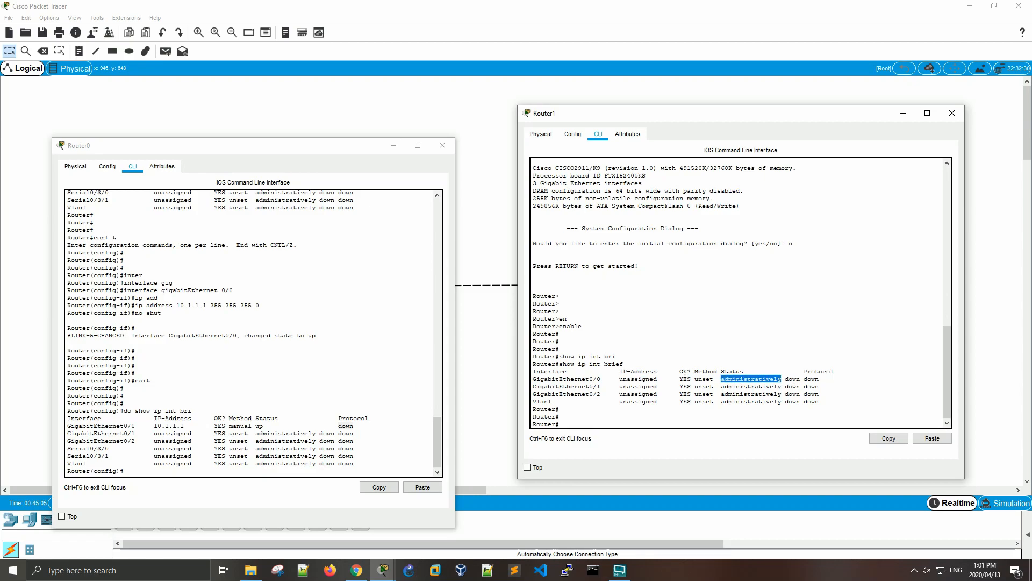
# - Enter global configuration mode on Router1 with conf t
pyautogui.click(614, 424)
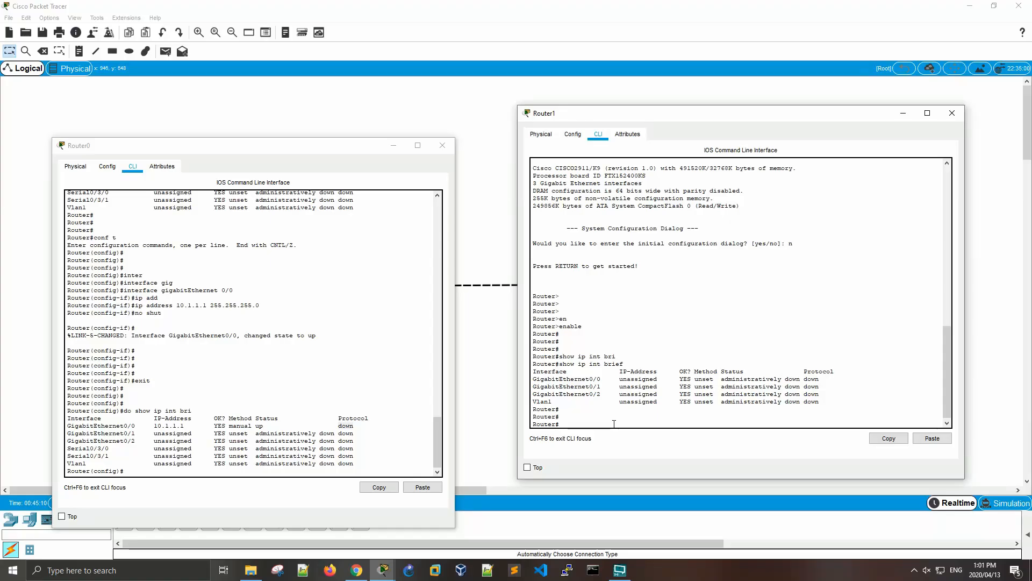
pyautogui.press('Return')
pyautogui.press('Return')
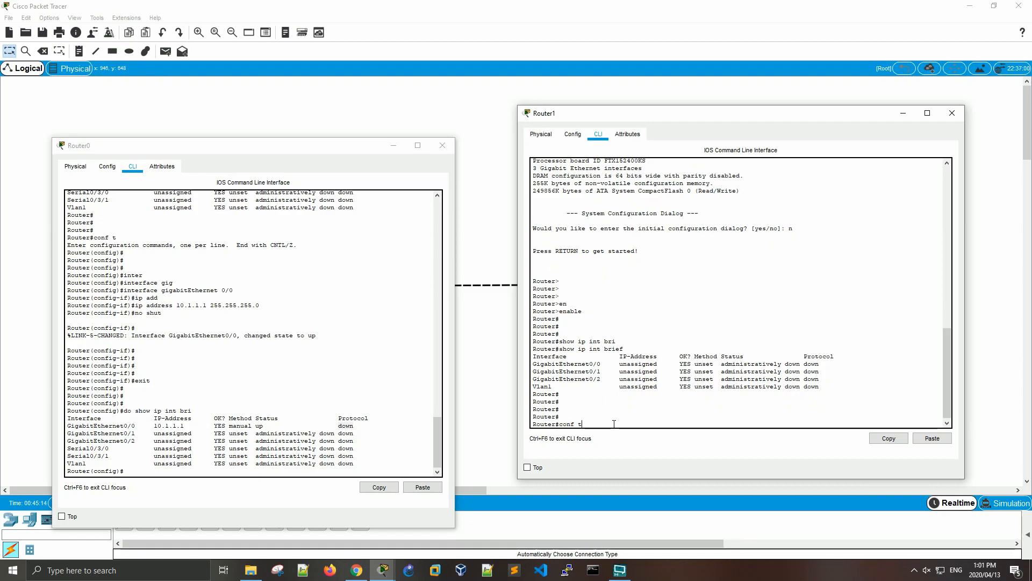
pyautogui.write('conf t')
pyautogui.press('Return')
# - Enter interface configuration mode for gigabitEthernet 0/0 on Router1
pyautogui.write('inter')
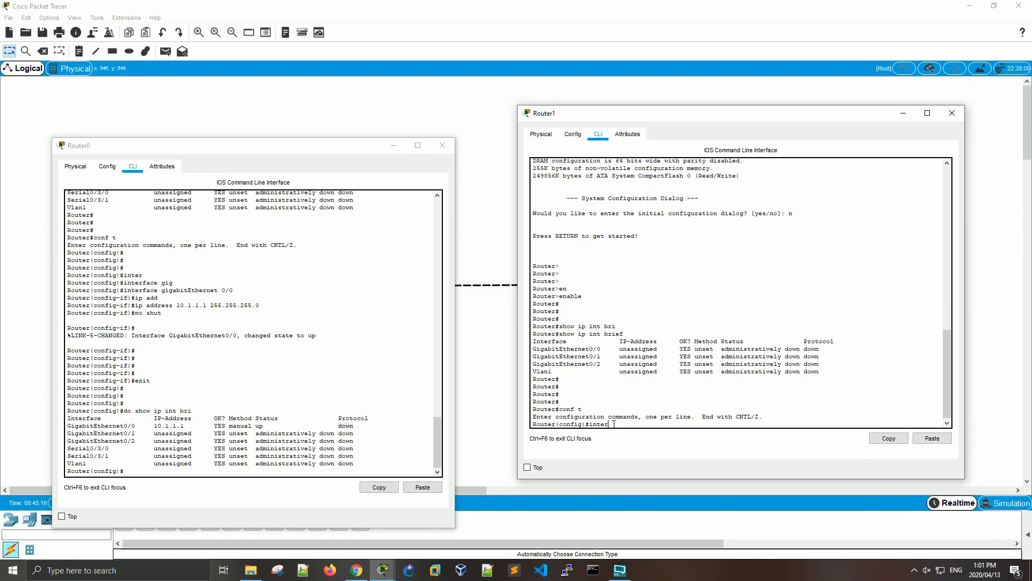
pyautogui.press('Tab')
pyautogui.write('gig')
pyautogui.press('Tab')
pyautogui.write('0/0')
pyautogui.press('Return')
pyautogui.write('show')
pyautogui.press('BackSpace')
pyautogui.press('BackSpace')
pyautogui.press('BackSpace')
pyautogui.press('BackSpace')
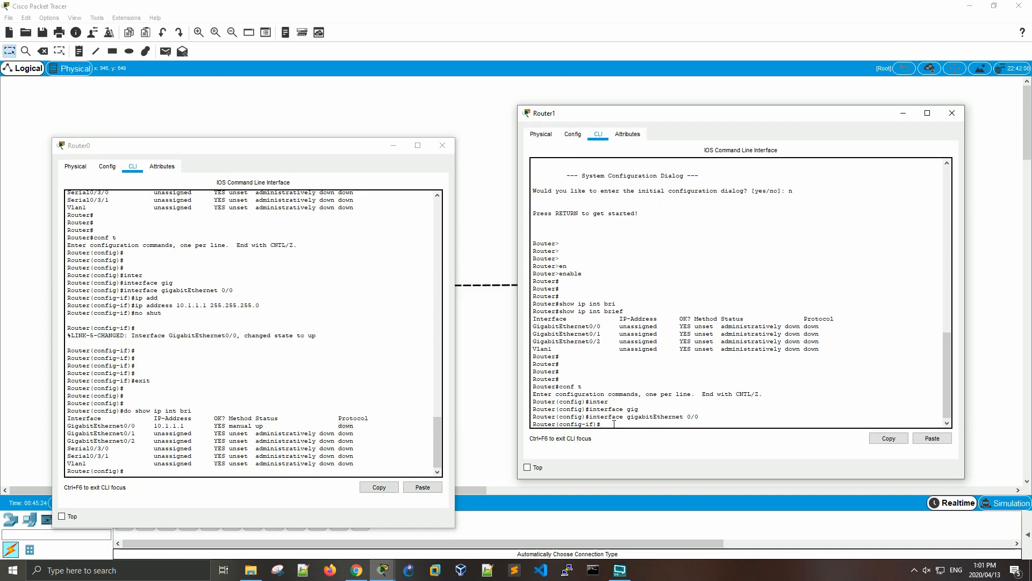
# - Assign IP address 10.1.1.2 with mask 255.255.255.0 to Router1's GigabitEthernet0/0 and enable the interface with no shut
pyautogui.write('ip add')
pyautogui.press('Tab')
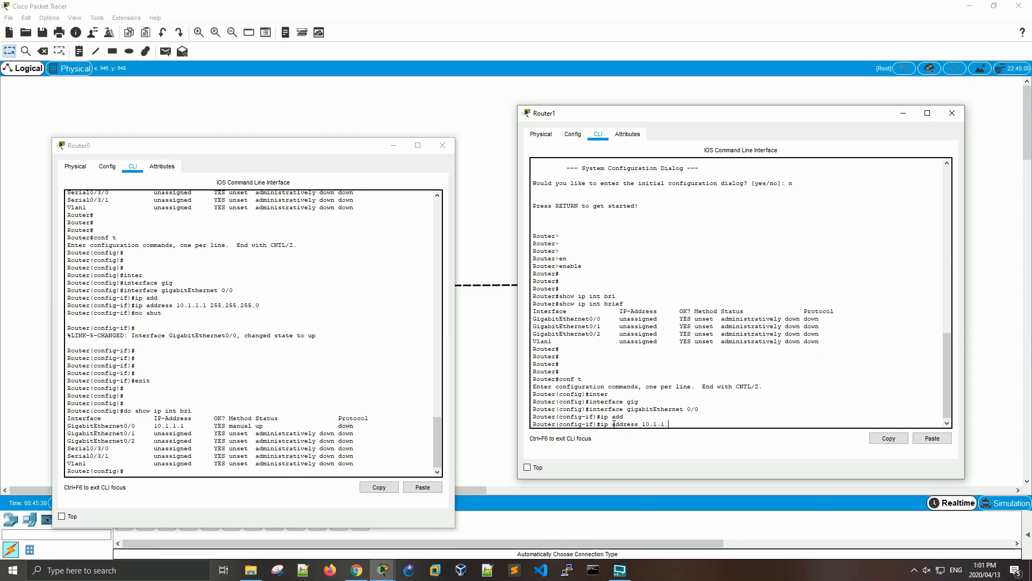
pyautogui.write('10.1.1.2 255.255.255.0')
pyautogui.press('Return')
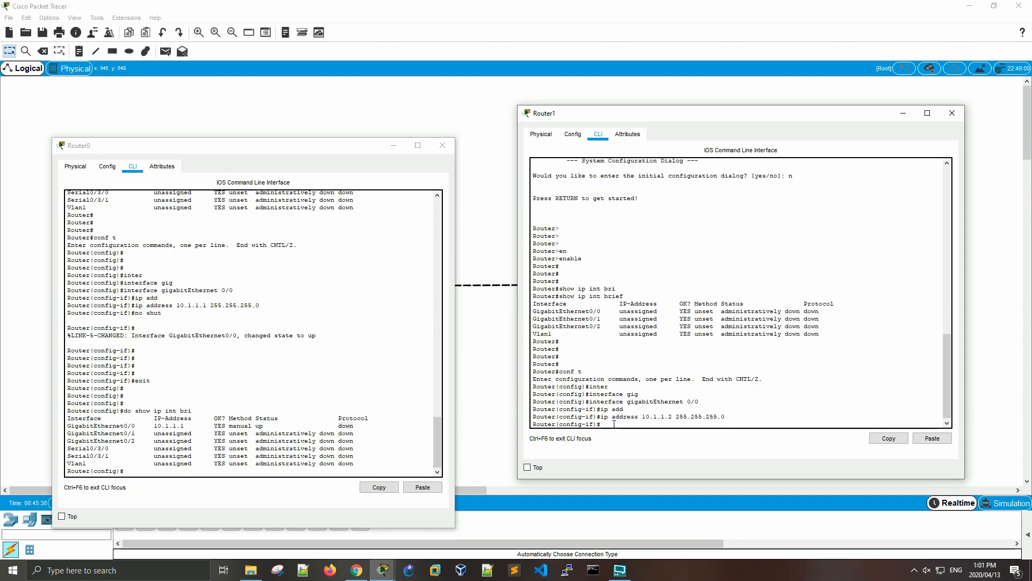
pyautogui.write('no shut')
pyautogui.press('Return')
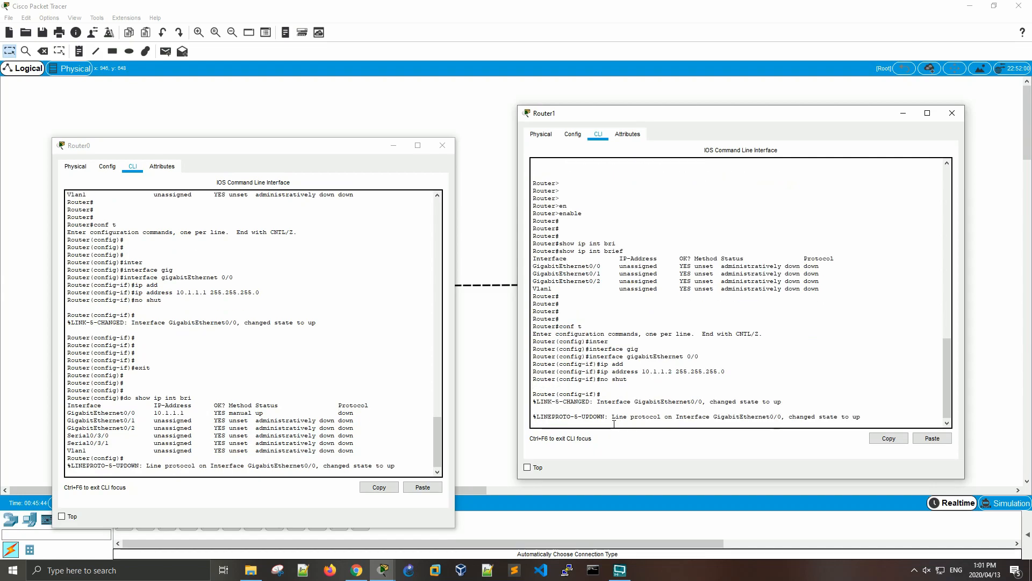
# - Highlight the state change in the GigabitEthernet0/0 line protocol messages on both routers' consoles
pyautogui.click(325, 466)
pyautogui.moveTo(324, 466); pyautogui.dragTo(395, 466)
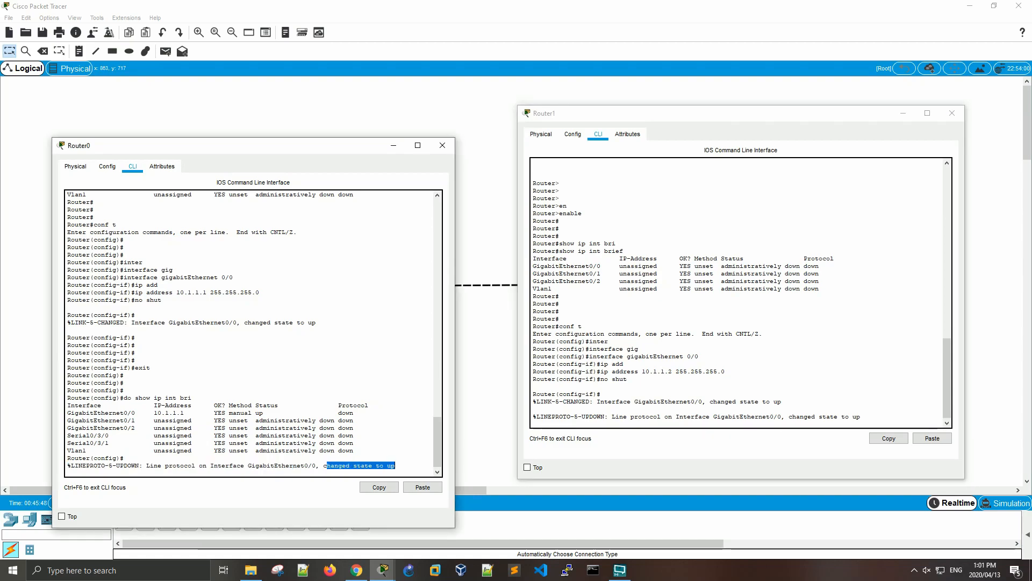
pyautogui.moveTo(789, 418); pyautogui.dragTo(863, 417)
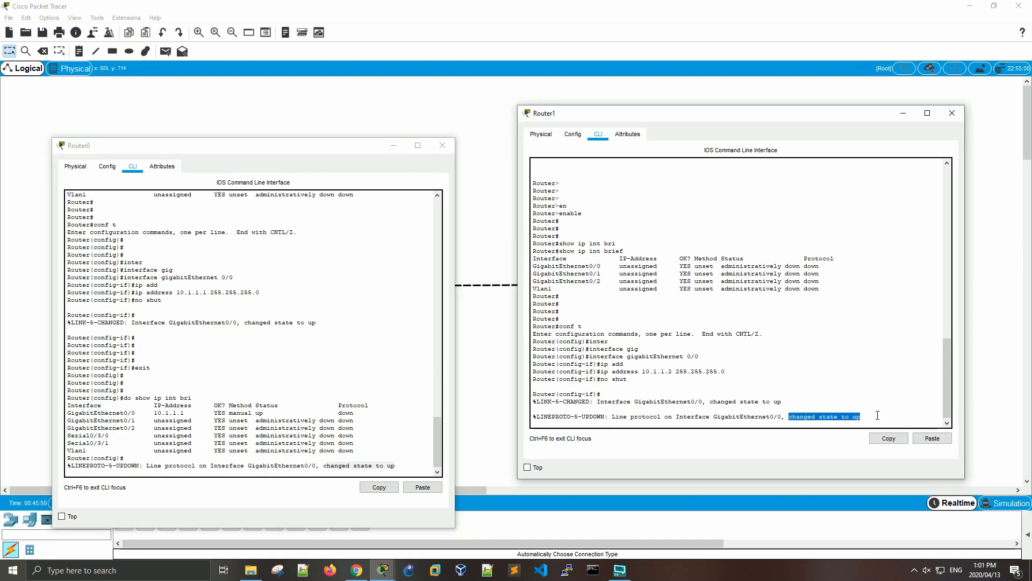
# - Leave configuration mode on Router1 with the end command, returning to the privileged EXEC prompt
pyautogui.click(672, 408)
pyautogui.press('Return')
pyautogui.press('Return')
pyautogui.press('Return')
pyautogui.press('Return')
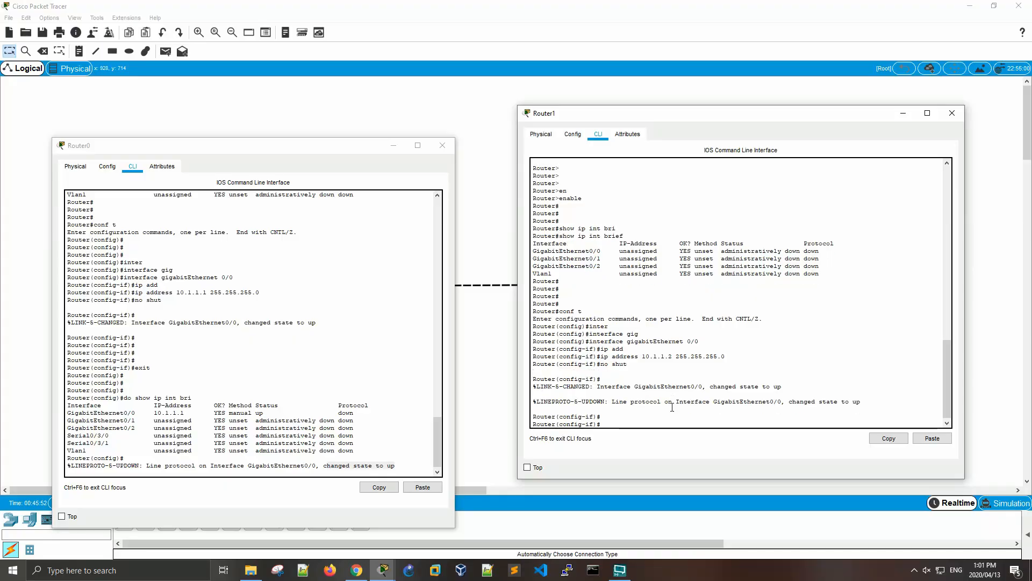
pyautogui.write('end')
pyautogui.press('Return')
pyautogui.press('Return')
pyautogui.press('Return')
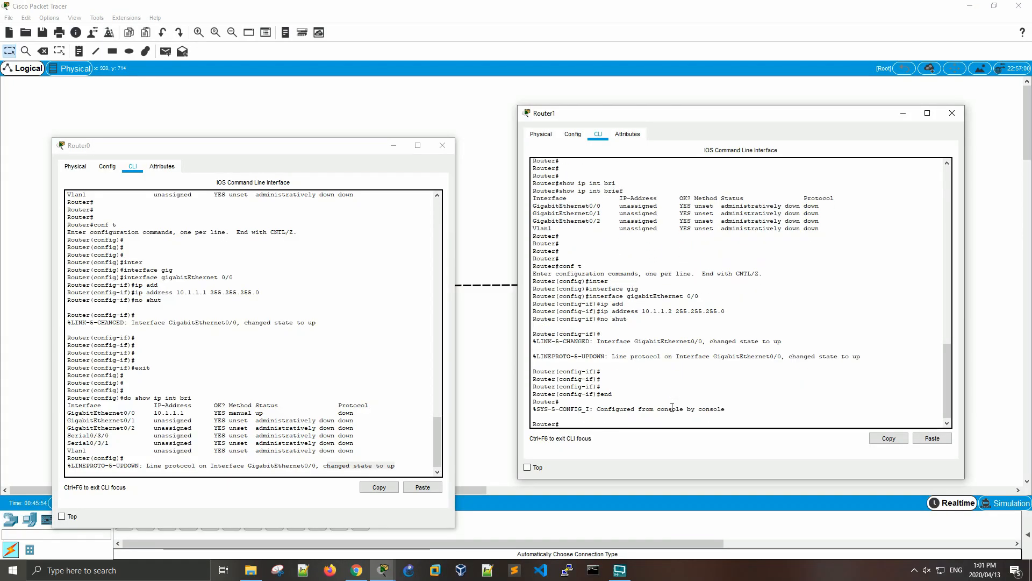
# - Display the interface summary on Router1 with show ip int bri
pyautogui.write('show ip i')
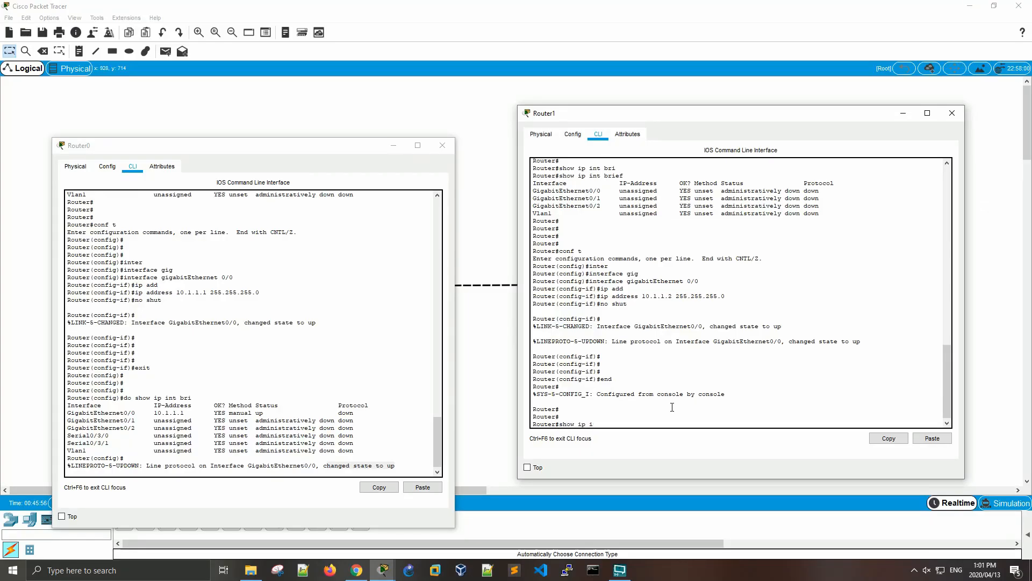
pyautogui.write('nt bri')
pyautogui.press('Return')
# - Leave global configuration mode on Router0 with the end command
pyautogui.click(322, 277)
pyautogui.press('Return')
pyautogui.press('Return')
pyautogui.press('Return')
pyautogui.press('Return')
pyautogui.write('end')
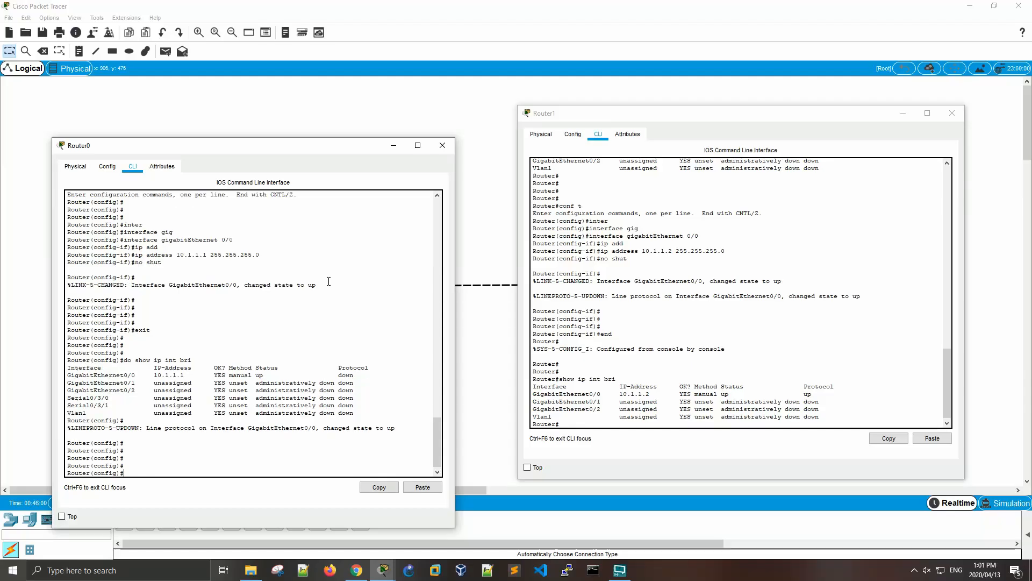
pyautogui.press('Return')
# - Display the interface summary on Router0 with show ip int bri
pyautogui.write('show ip int')
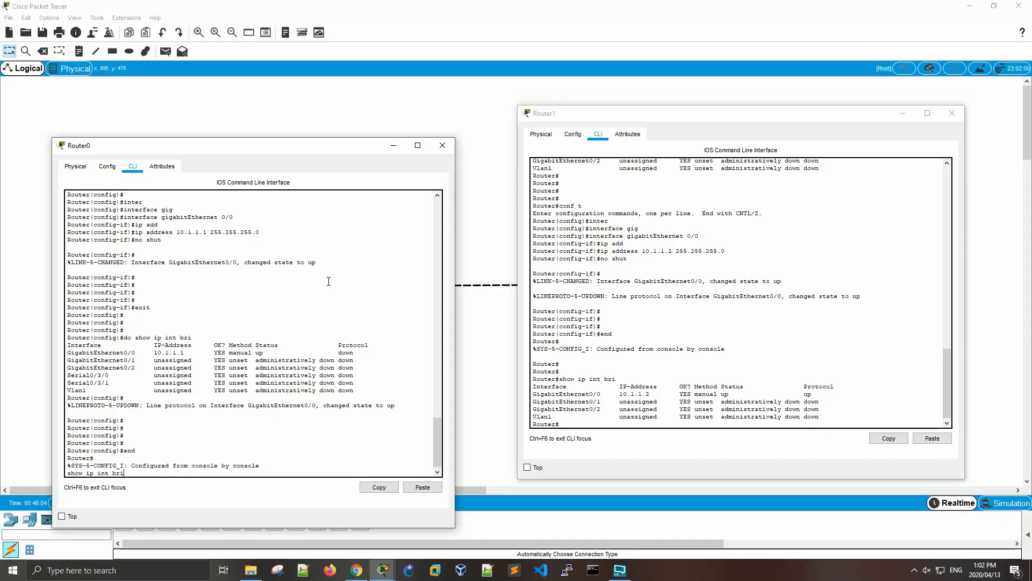
pyautogui.write(' bri')
pyautogui.press('Return')
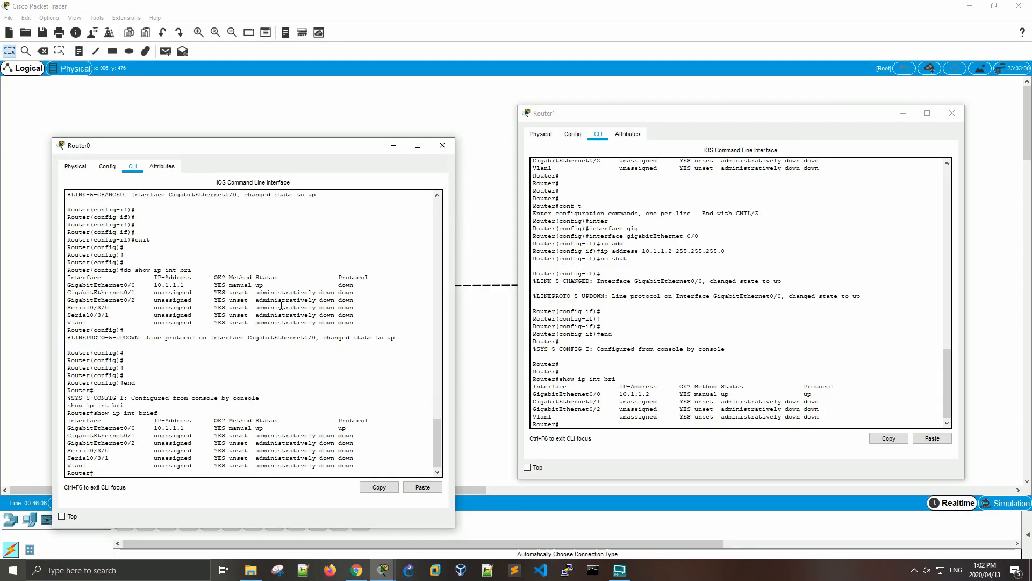
# - Compare the IP address, status and protocol of GigabitEthernet0/0 in the interface summaries of both routers
pyautogui.doubleClick(631, 389)
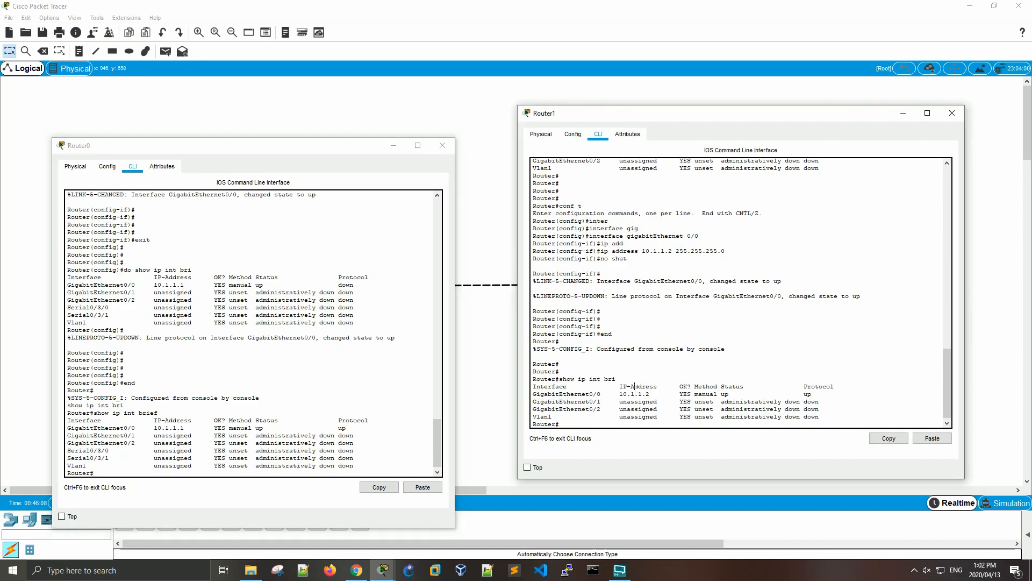
pyautogui.doubleClick(626, 396)
pyautogui.doubleClick(171, 428)
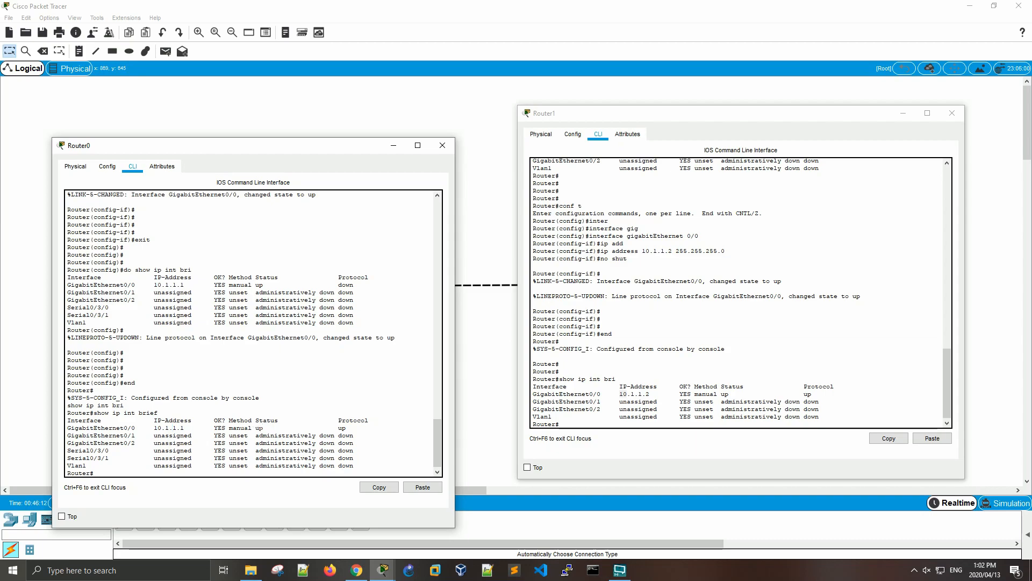
pyautogui.moveTo(260, 428); pyautogui.dragTo(350, 428)
pyautogui.moveTo(721, 394); pyautogui.dragTo(811, 394)
pyautogui.click(799, 394)
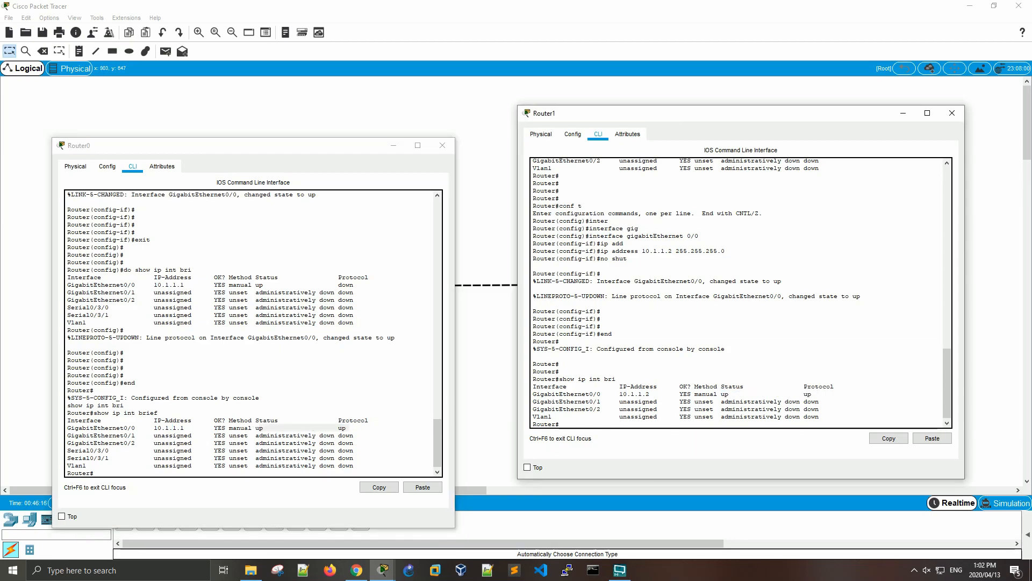
pyautogui.click(375, 432)
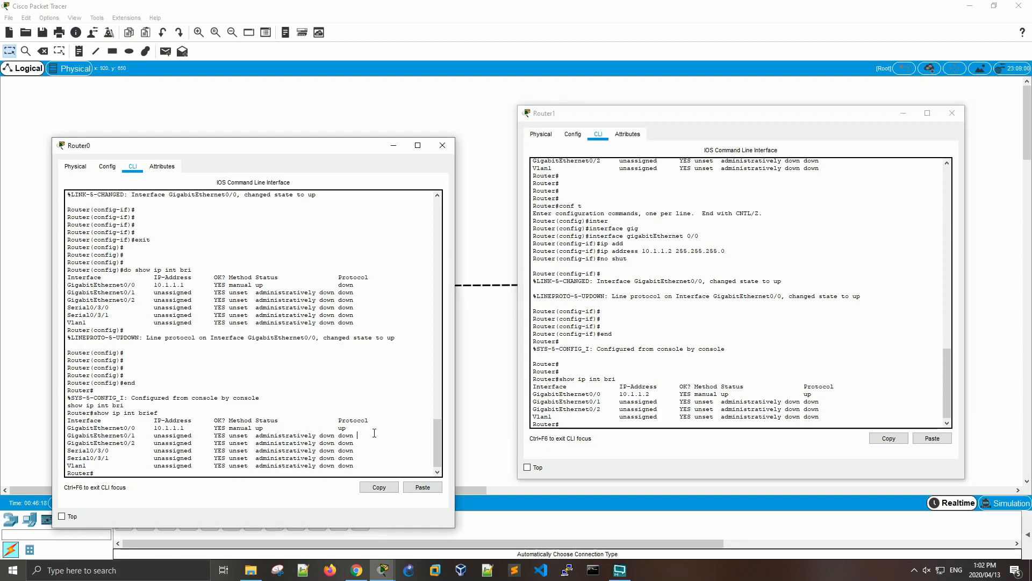
pyautogui.press('Return')
pyautogui.press('Return')
pyautogui.press('Return')
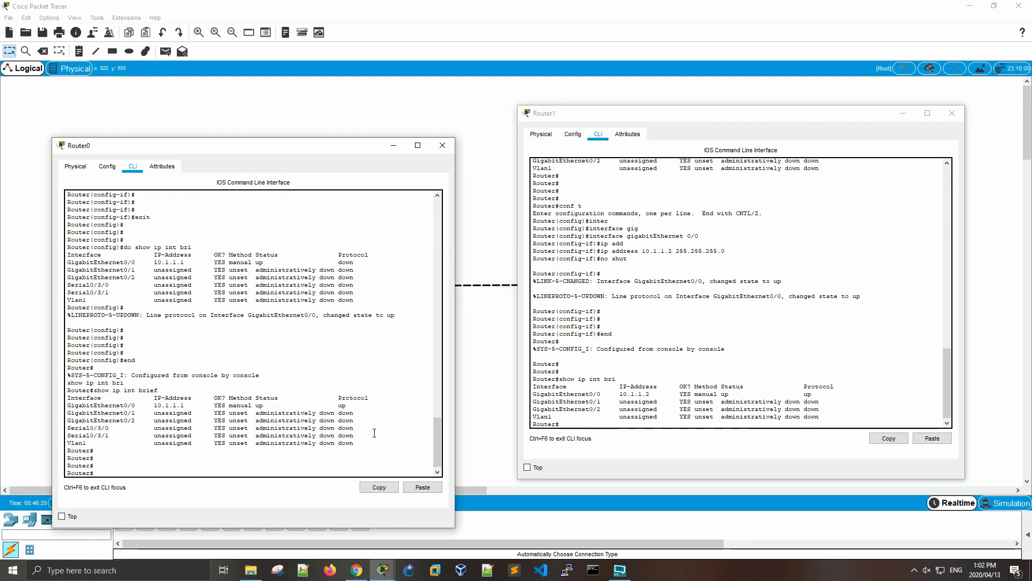
# - Move both router consoles off the topology to examine the link indicators between Router0 and Router1, and bring the consoles back
pyautogui.moveTo(290, 148); pyautogui.dragTo(301, 318)
pyautogui.moveTo(738, 114); pyautogui.dragTo(729, 320)
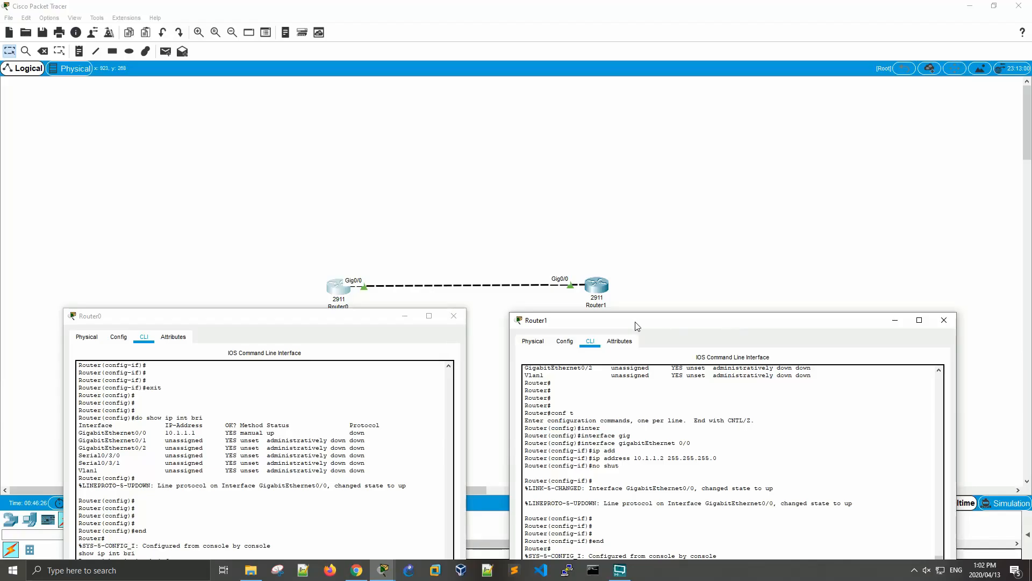
pyautogui.moveTo(320, 319); pyautogui.dragTo(319, 330)
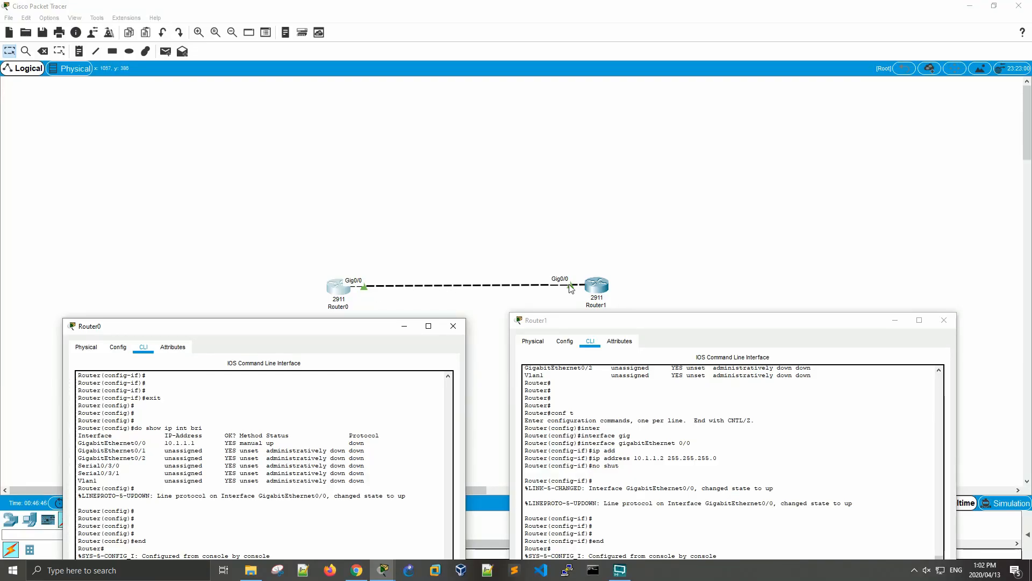
pyautogui.moveTo(369, 323); pyautogui.dragTo(393, 141)
pyautogui.moveTo(785, 325); pyautogui.dragTo(783, 157)
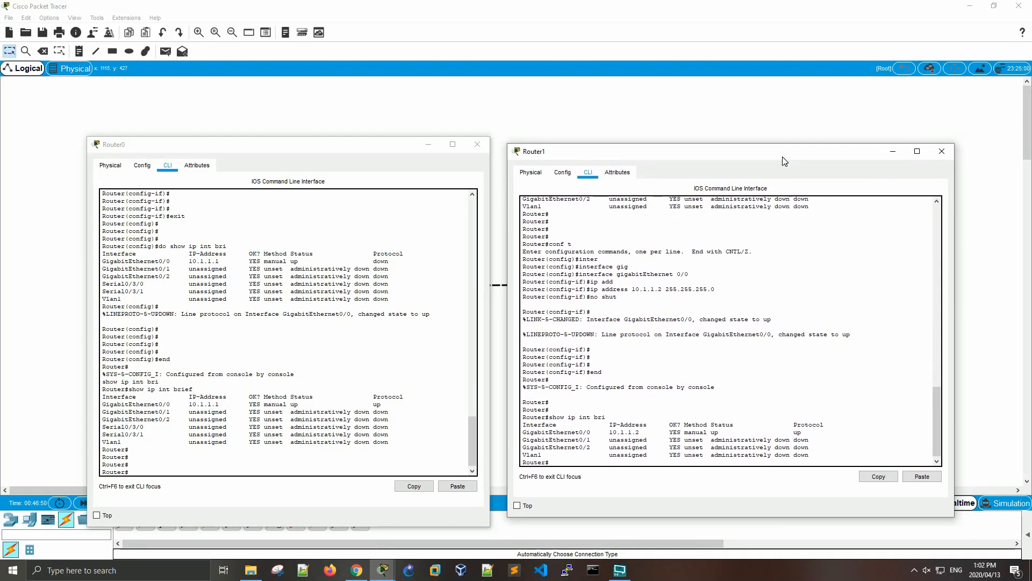
# - Ping Router1's address 10.1.1.2 from Router0's console
pyautogui.click(291, 387)
pyautogui.press('Return')
pyautogui.press('Return')
pyautogui.press('Return')
pyautogui.write('ping 1')
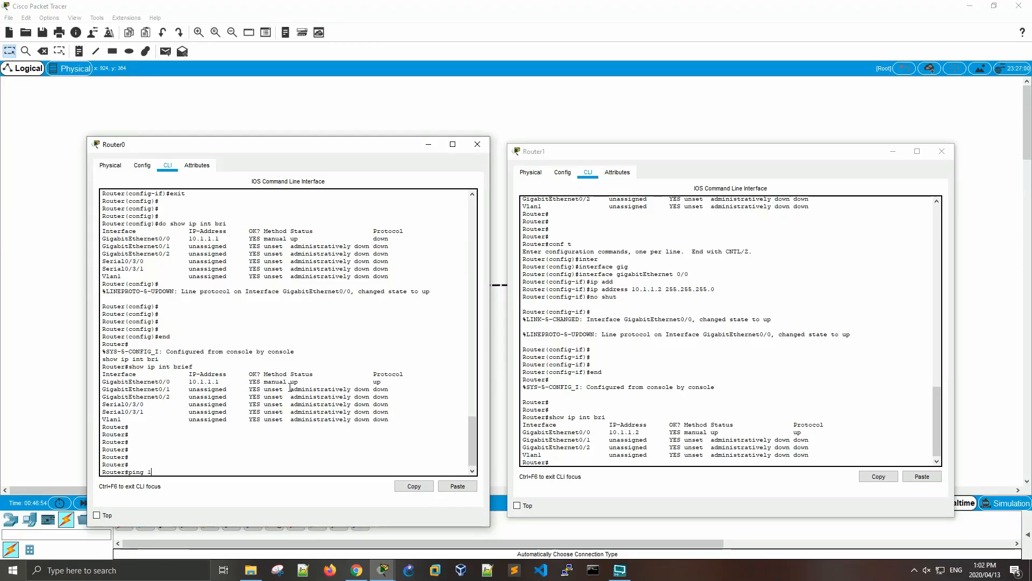
pyautogui.write('0.1.1.2')
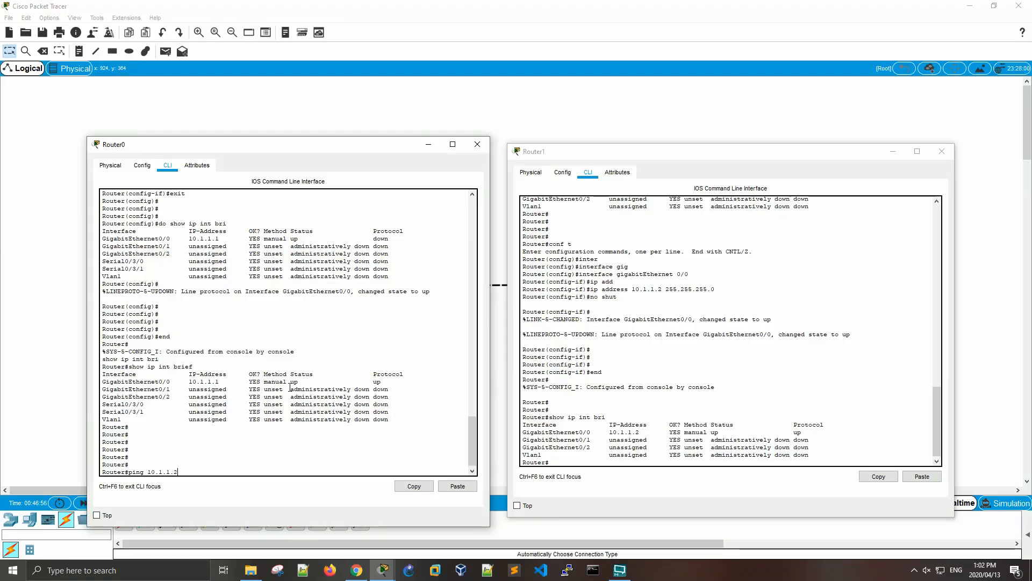
pyautogui.press('Return')
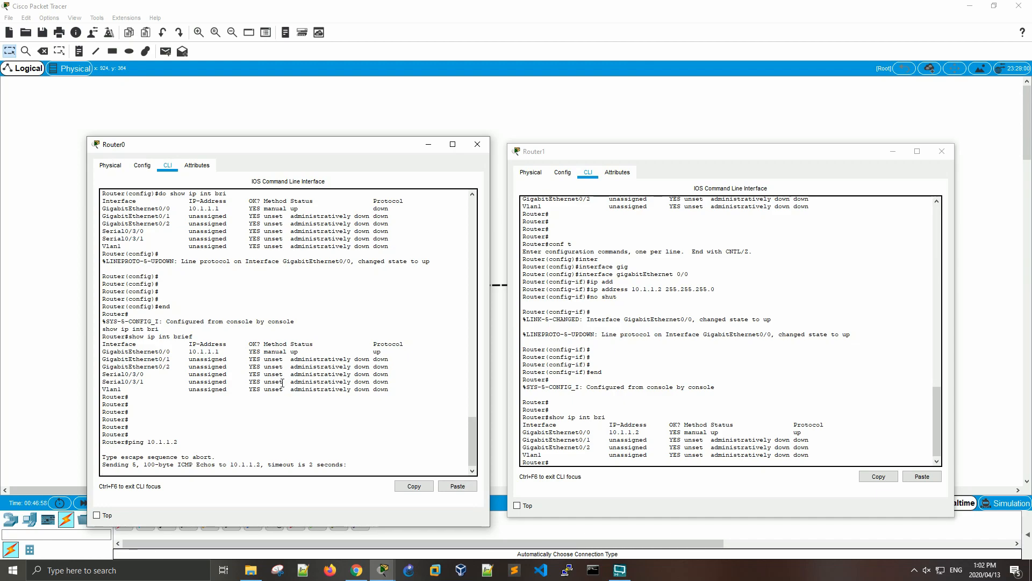
# - Ping Router0's address 10.1.1.1 from Router1 and compare the echo replies on both consoles
pyautogui.click(733, 434)
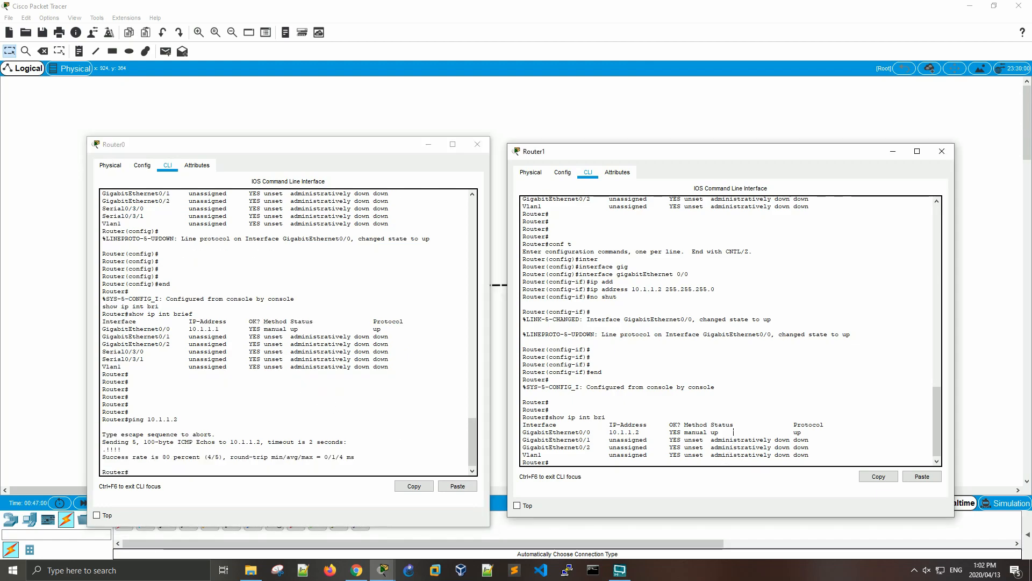
pyautogui.press('Return')
pyautogui.press('Return')
pyautogui.write('pin')
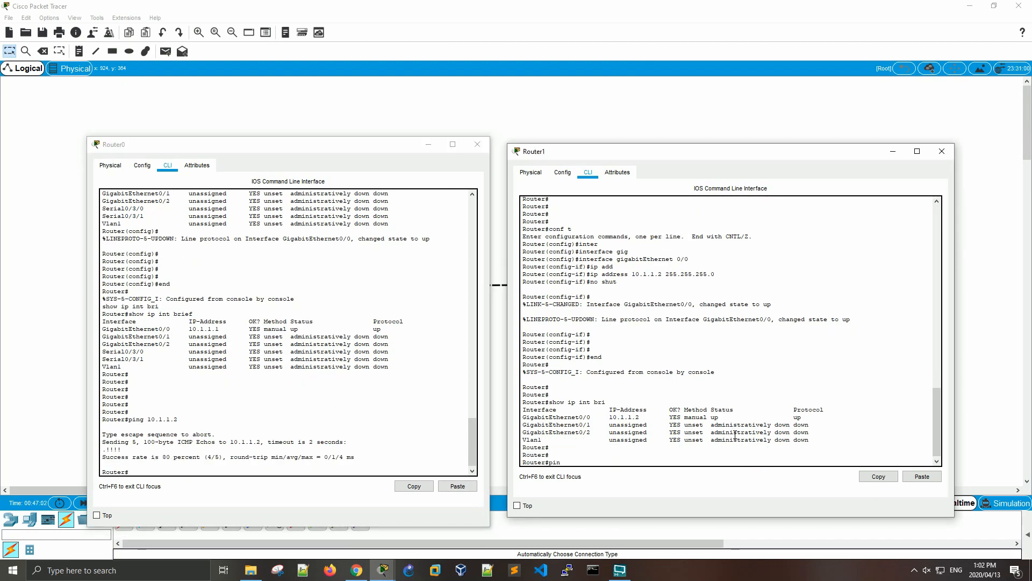
pyautogui.write('g 10.1.1.1')
pyautogui.press('Return')
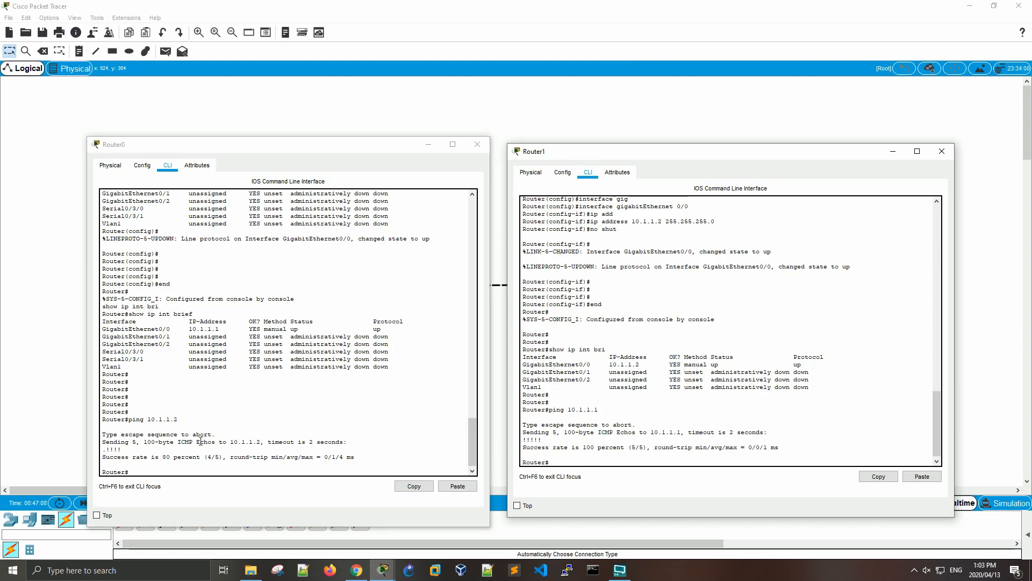
pyautogui.moveTo(102, 442); pyautogui.dragTo(121, 449)
pyautogui.moveTo(545, 434); pyautogui.dragTo(522, 441)
# - Display the ARP table on Router0 with show arp
pyautogui.click(370, 463)
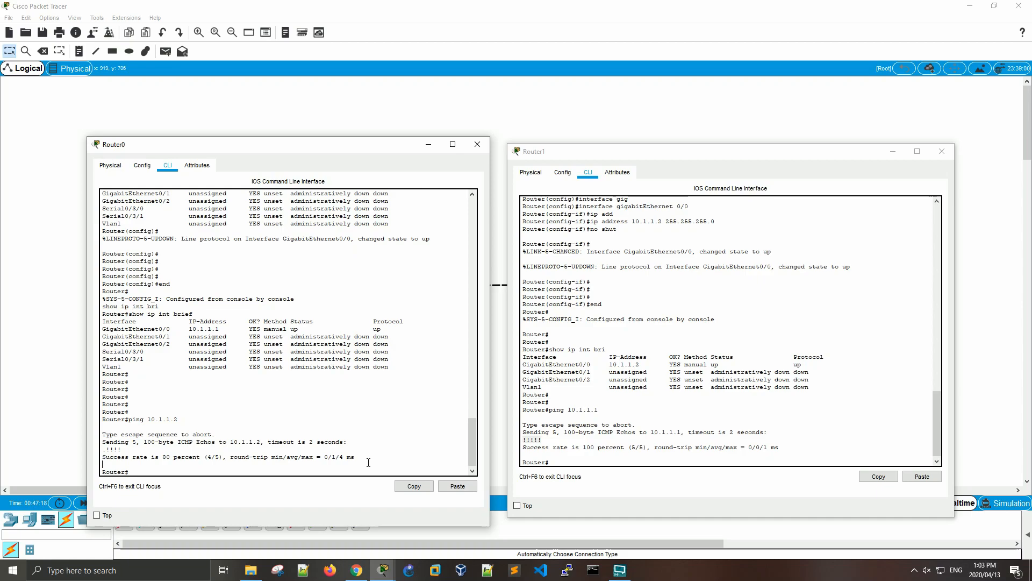
pyautogui.press('Return')
pyautogui.press('Return')
pyautogui.press('Return')
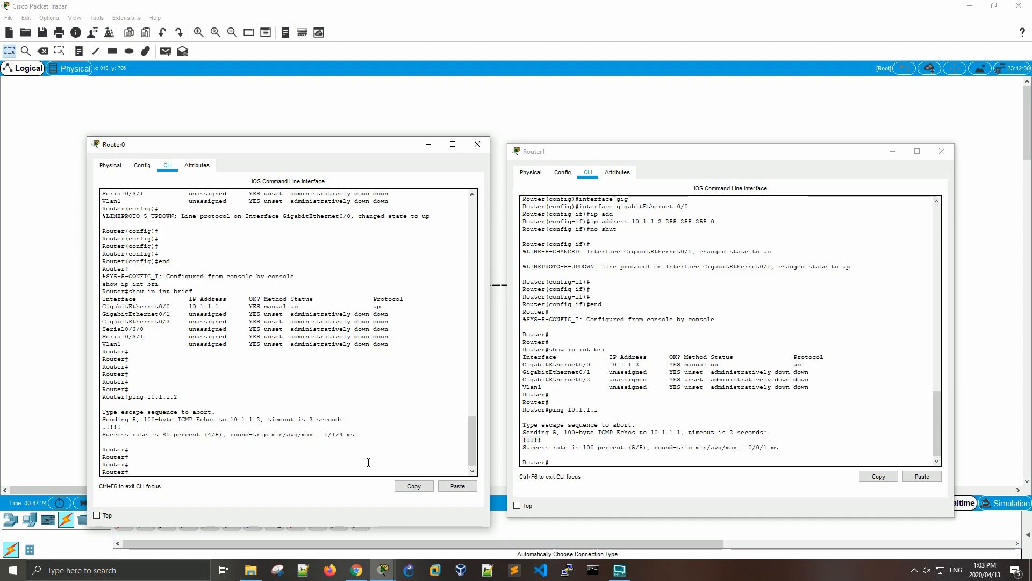
pyautogui.write('show arp')
pyautogui.press('Return')
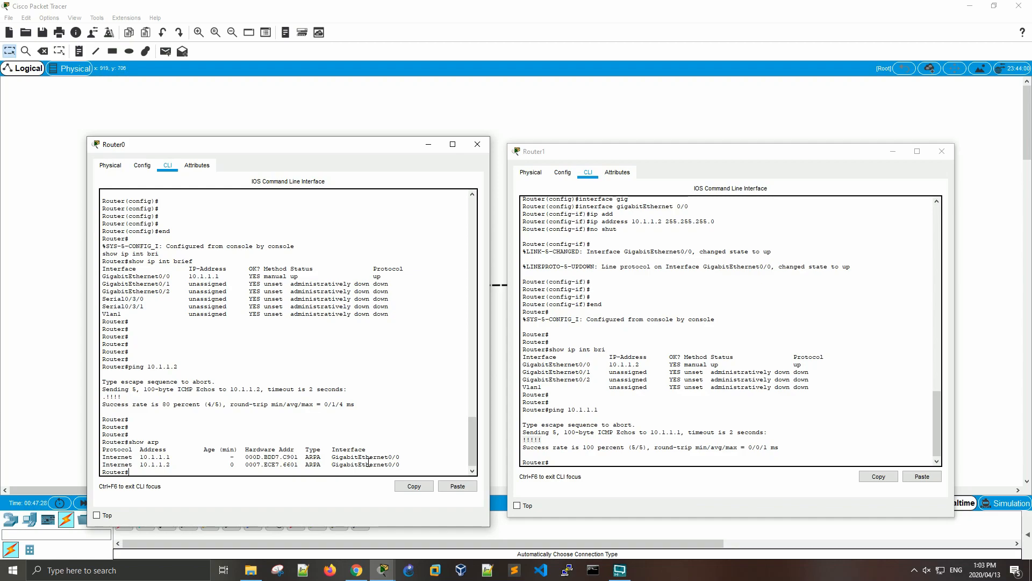
# - Display the ARP table on Router1 with show arp
pyautogui.click(625, 455)
pyautogui.press('Return')
pyautogui.press('Return')
pyautogui.press('Return')
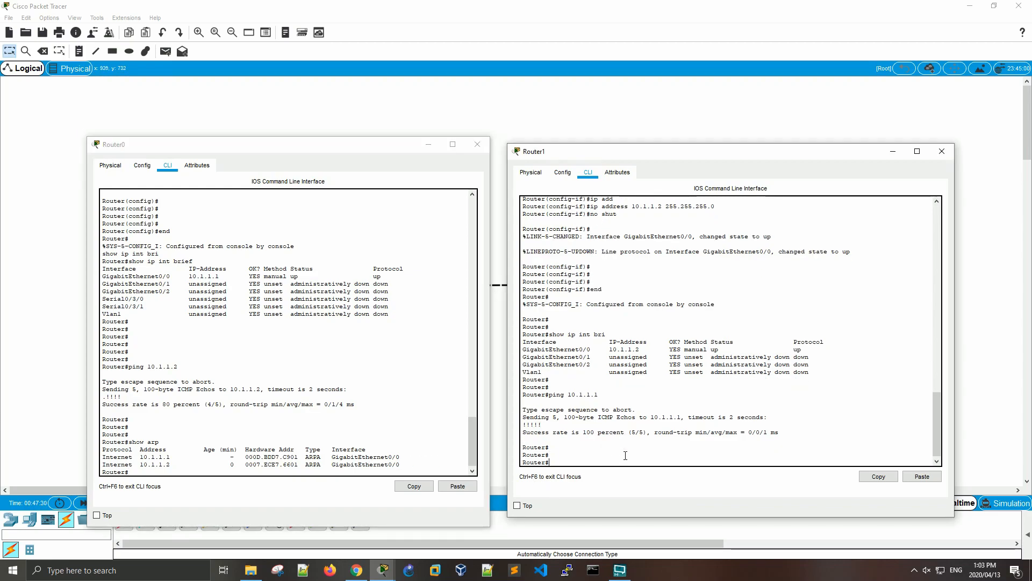
pyautogui.write('show arp')
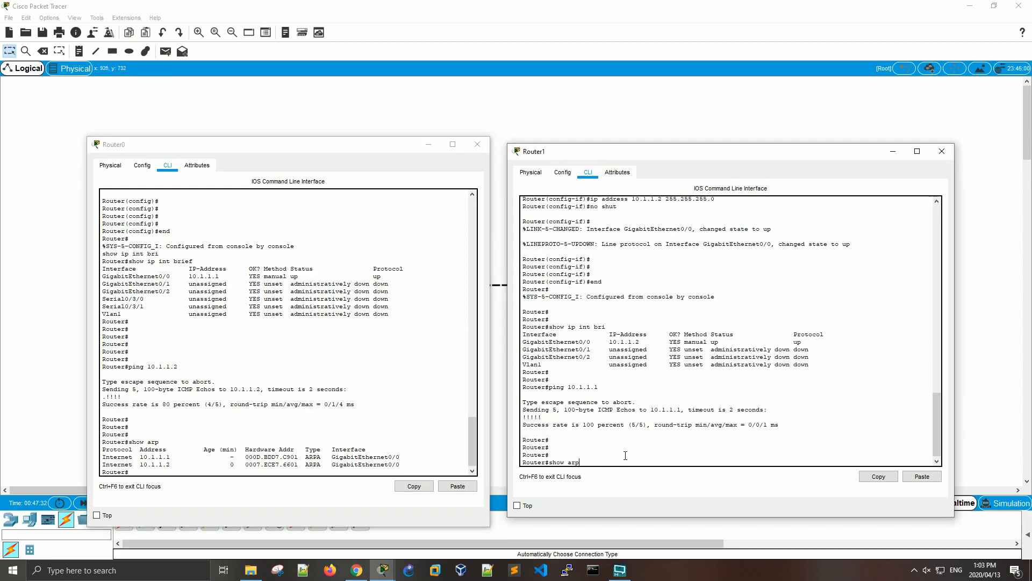
pyautogui.press('Return')
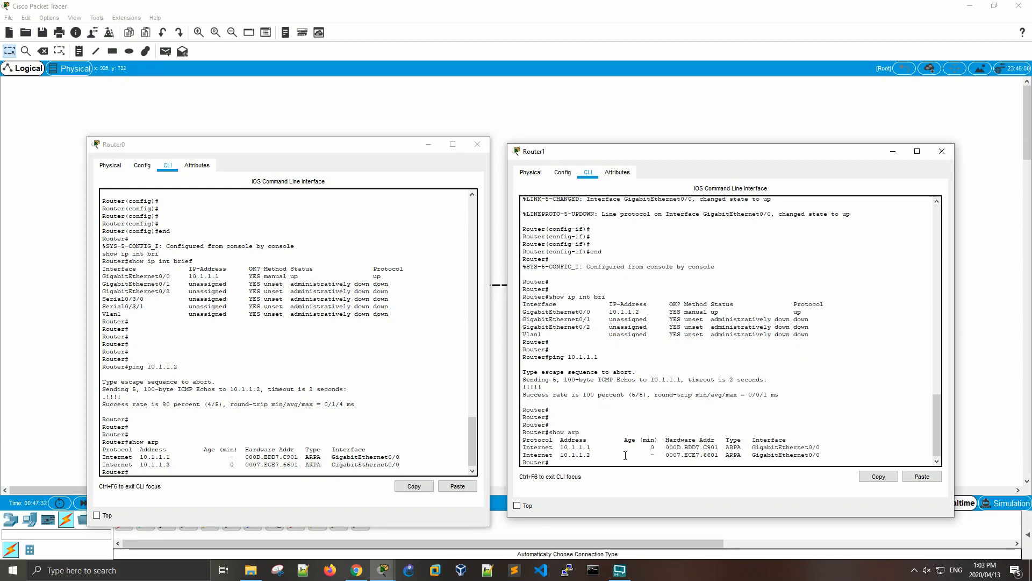
# - Examine the IP address, hardware address and interface of the entries in Router1's ARP table
pyautogui.doubleClick(574, 447)
pyautogui.moveTo(666, 446); pyautogui.dragTo(719, 447)
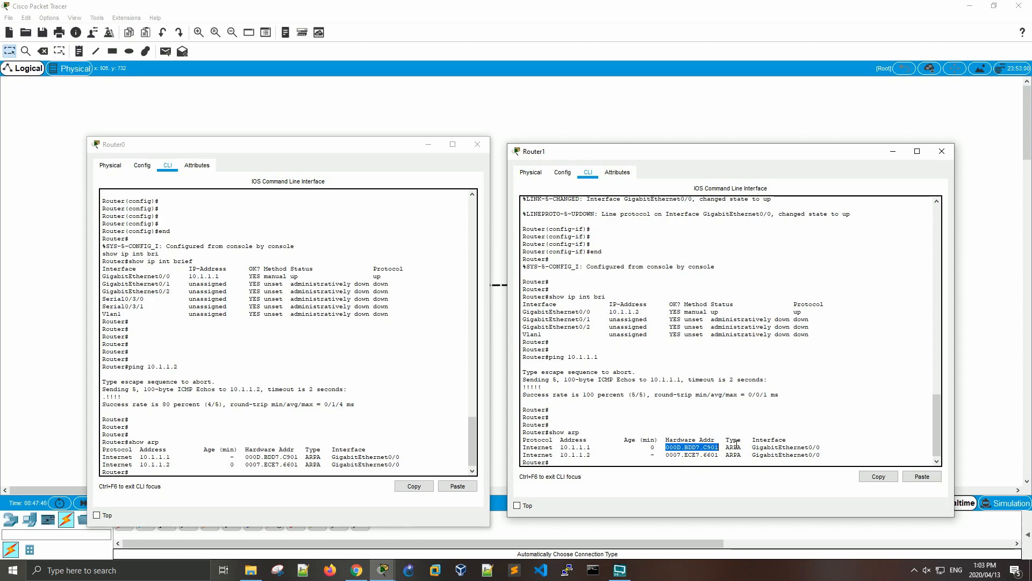
pyautogui.moveTo(753, 449); pyautogui.dragTo(821, 447)
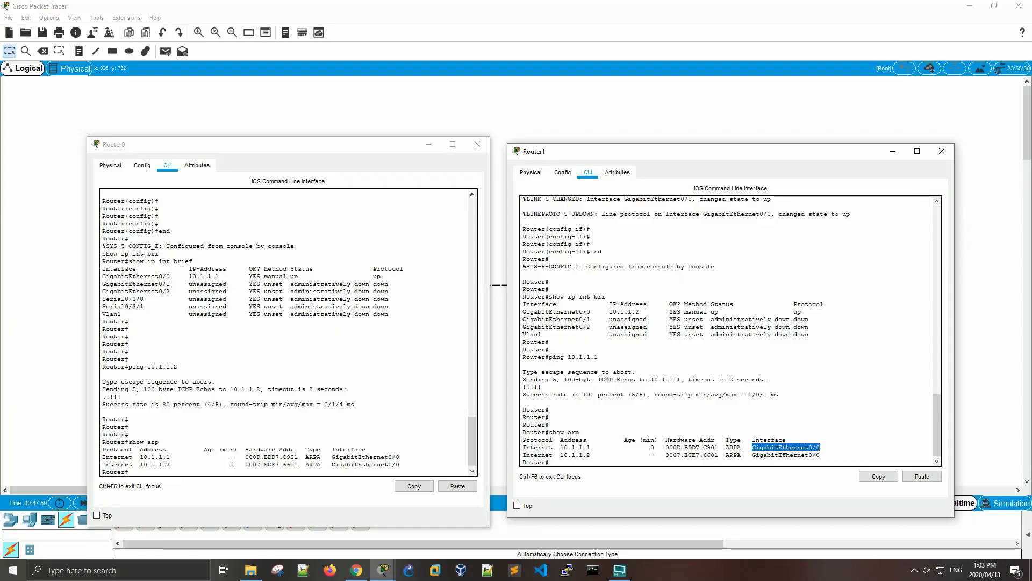
pyautogui.moveTo(753, 455); pyautogui.dragTo(821, 448)
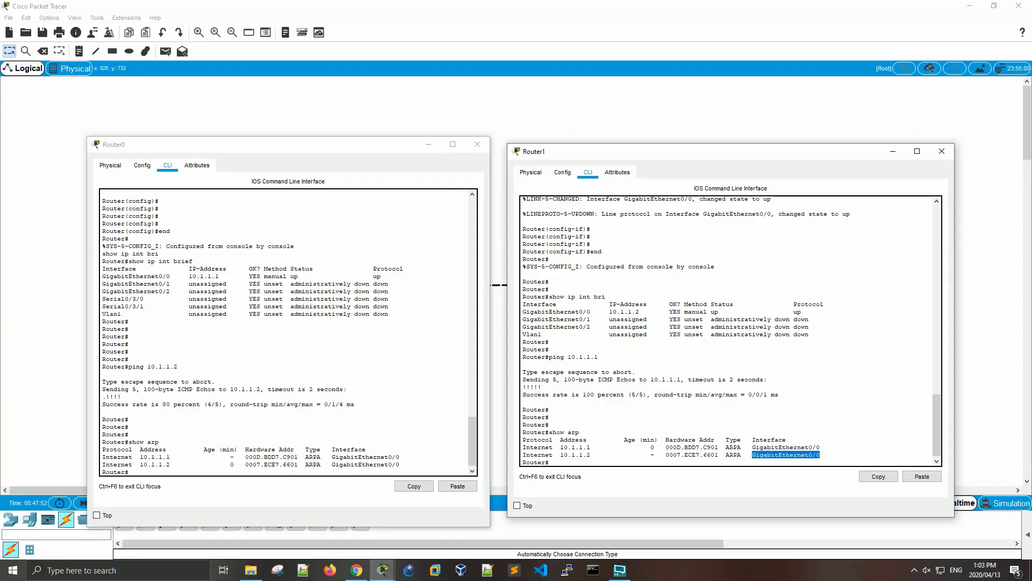
# - Examine the 10.1.1.2 and 10.1.1.1 entries in Router0's ARP table, including the hardware address for 10.1.1.1
pyautogui.moveTo(398, 463); pyautogui.dragTo(122, 464)
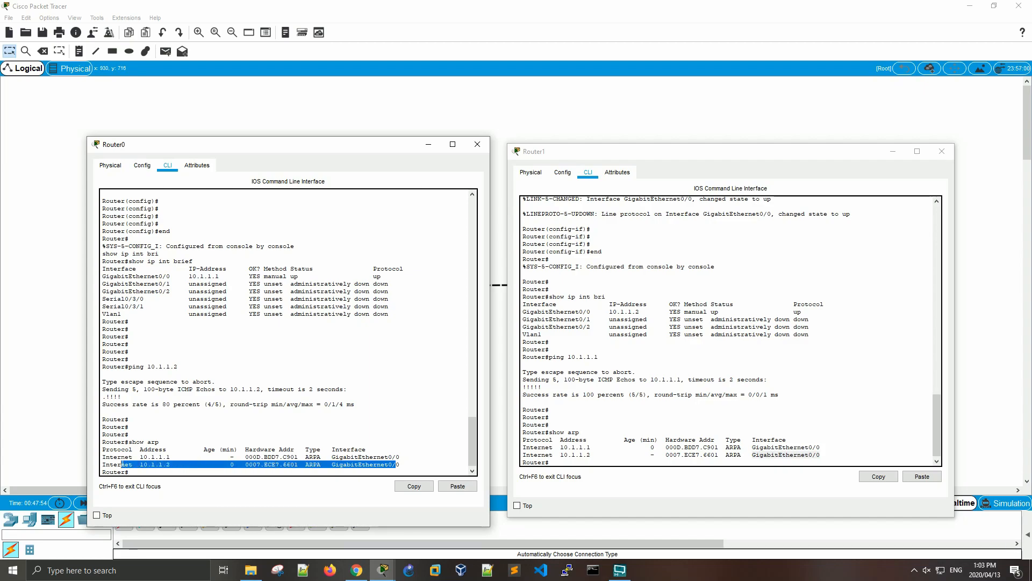
pyautogui.moveTo(204, 449); pyautogui.dragTo(102, 457)
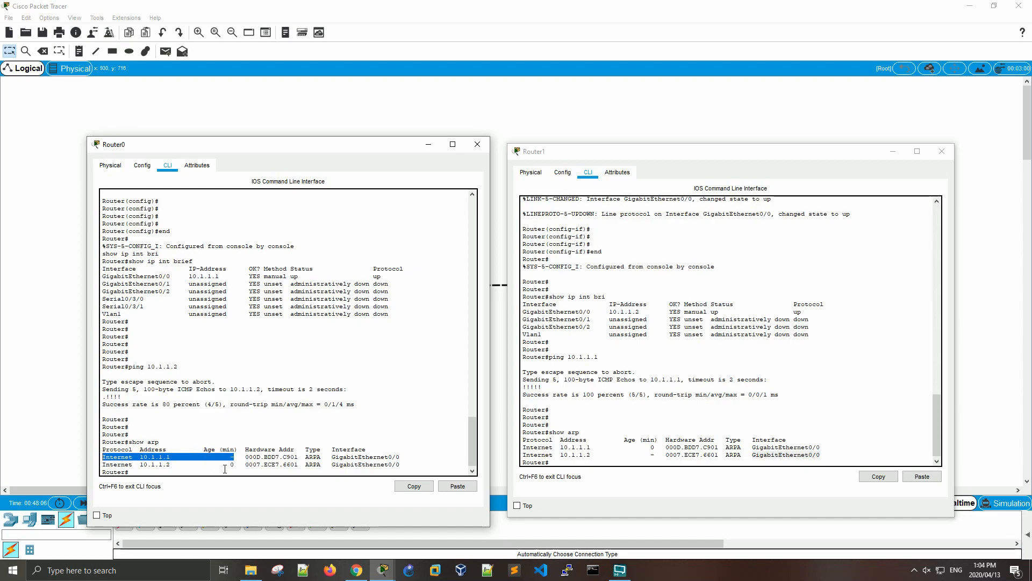
pyautogui.moveTo(247, 456); pyautogui.dragTo(298, 457)
pyautogui.click(323, 431)
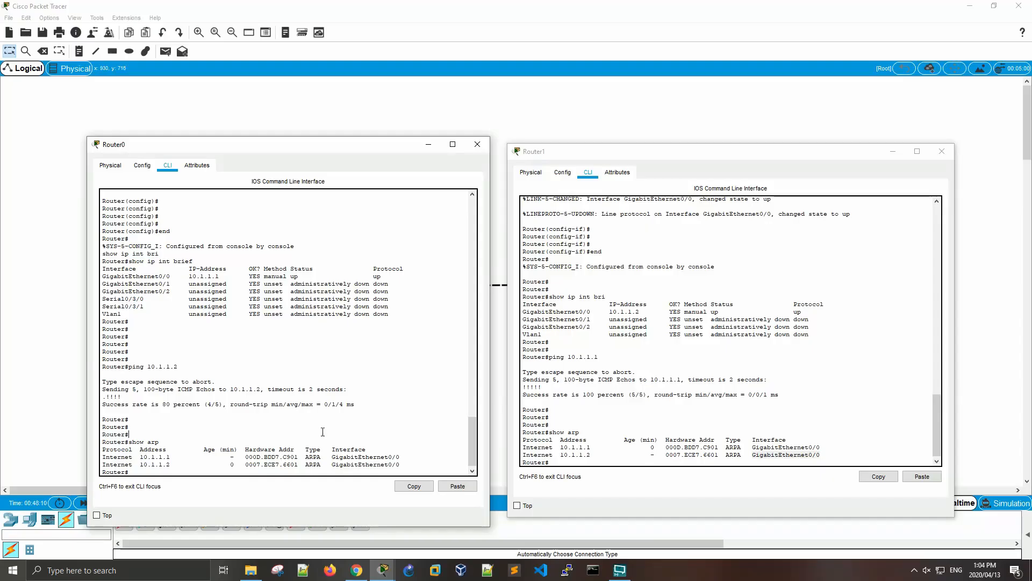